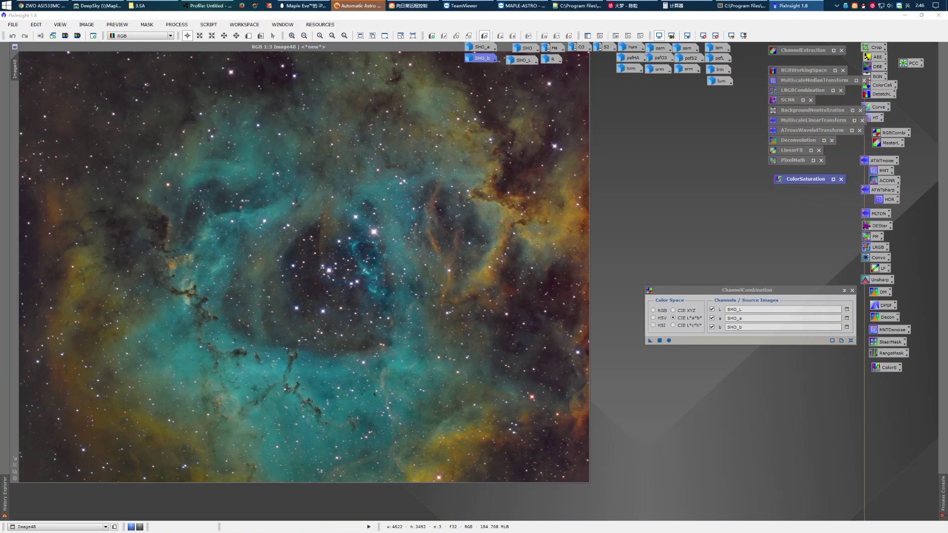
{"action": "scroll", "coordinate": [384, 243], "scroll_direction": "up", "scroll_amount": 2}
{"action": "scroll", "coordinate": [385, 244], "scroll_direction": "down", "scroll_amount": 3}
{"action": "scroll", "coordinate": [385, 243], "scroll_direction": "up", "scroll_amount": 1}
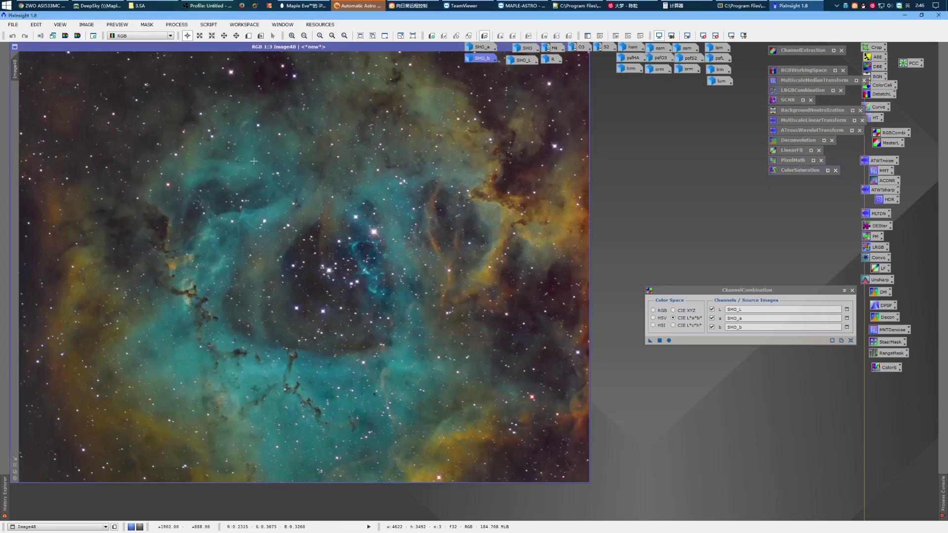
{"action": "key", "text": "ctrl+s"}
{"action": "left_click", "coordinate": [606, 197]}
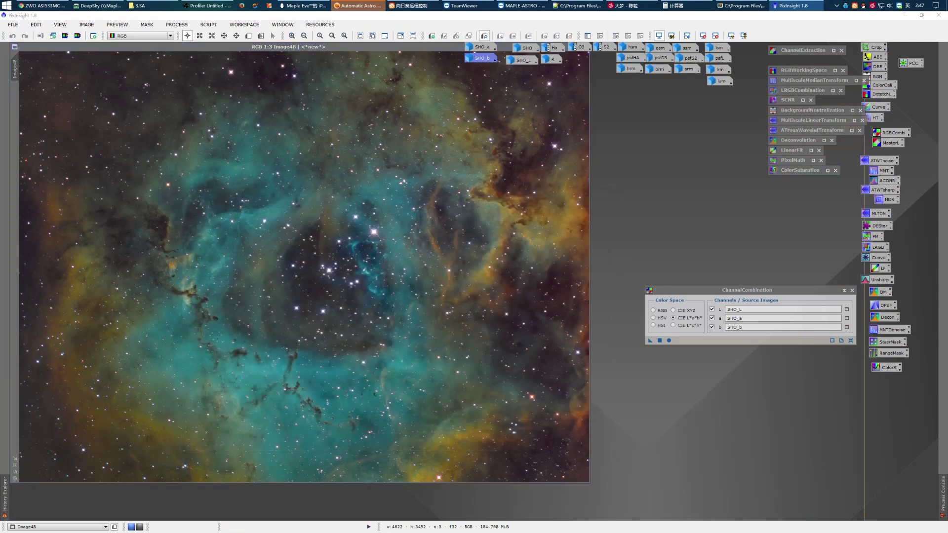
Rename the combined image SHO_Final and save it as SHO_Final.xisf in the NGC2244-HSO folder.
{"action": "right_click", "coordinate": [15, 70]}
{"action": "left_click", "coordinate": [38, 98]}
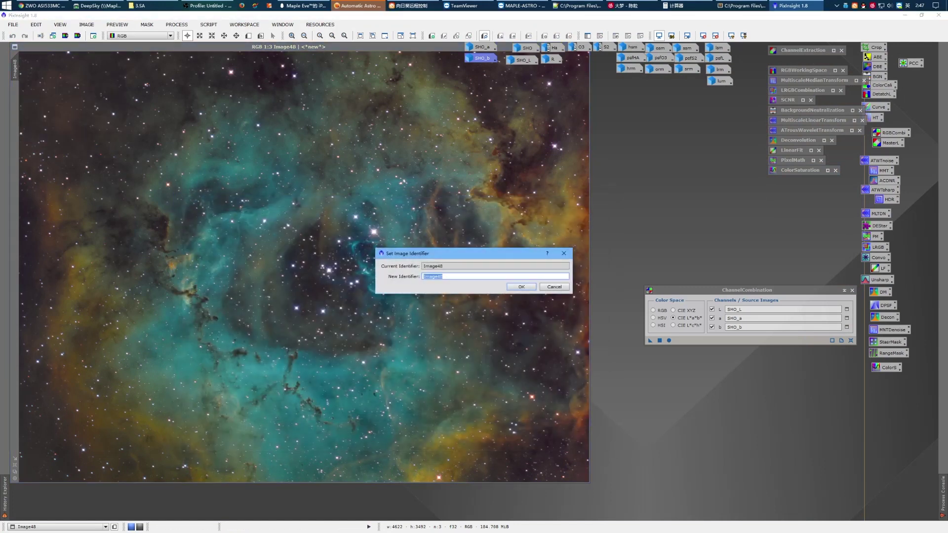
{"action": "type", "text": "SHO_Final"}
{"action": "key", "text": "Return"}
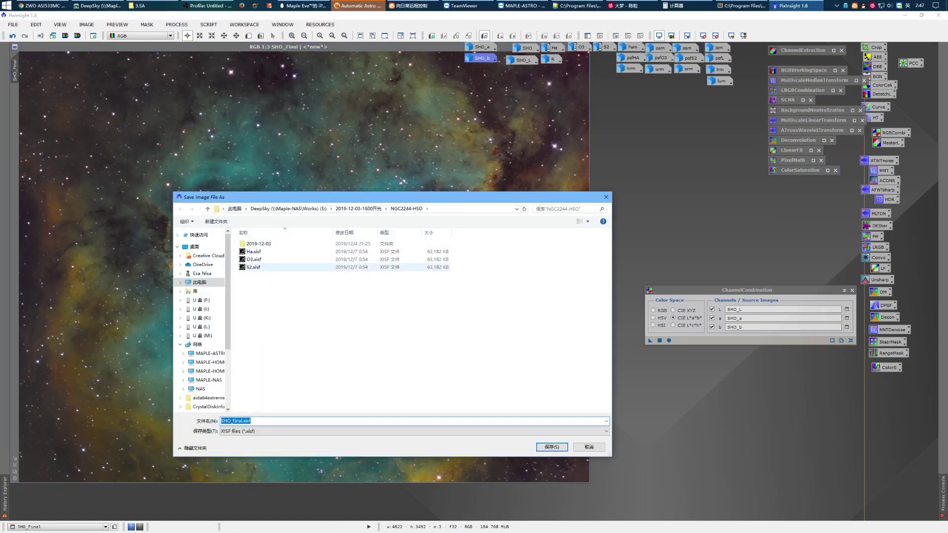
{"action": "key", "text": "Return"}
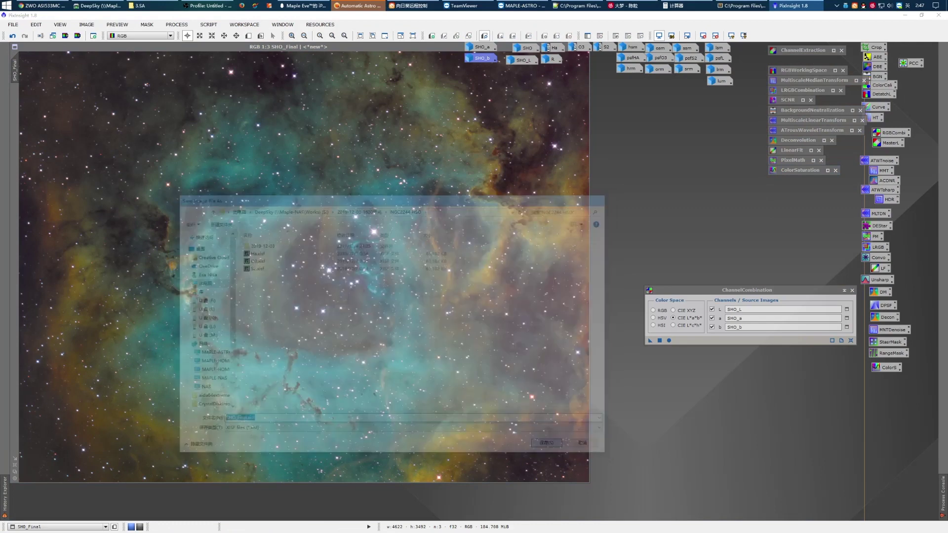
{"action": "key", "text": "Return"}
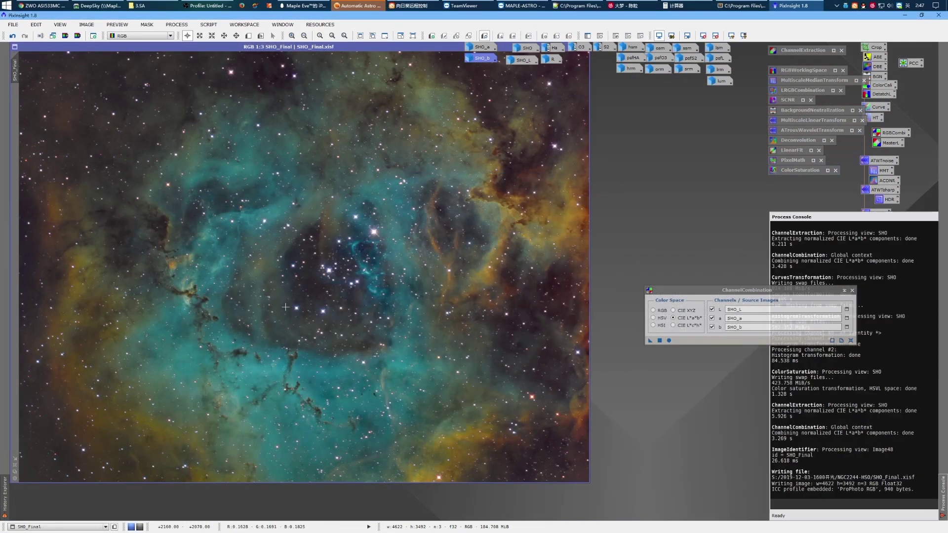
Save the image also as the 16-bit TIFF file SHO_Final.tif, entering the author's name as the image copyright.
{"action": "key", "text": "ctrl+shift+s"}
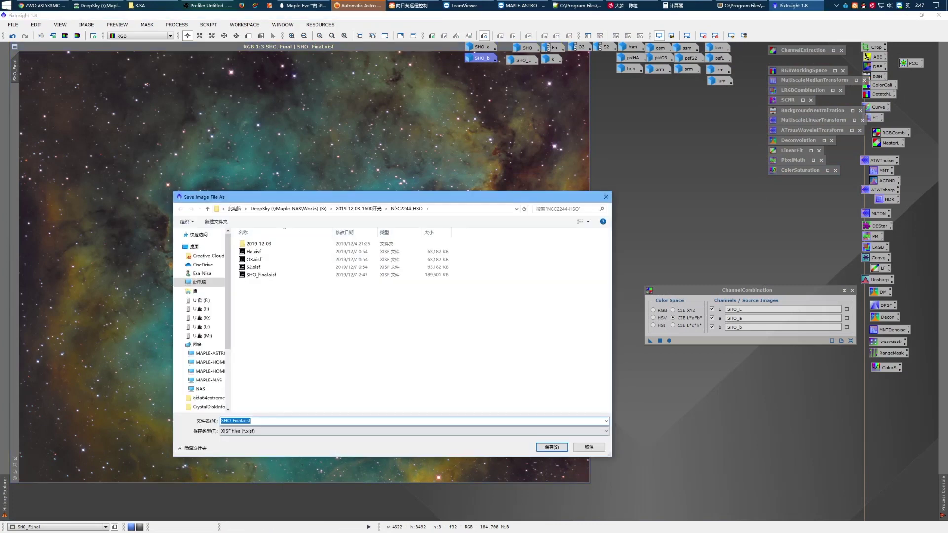
{"action": "left_click", "coordinate": [323, 431]}
{"action": "left_click", "coordinate": [240, 496]}
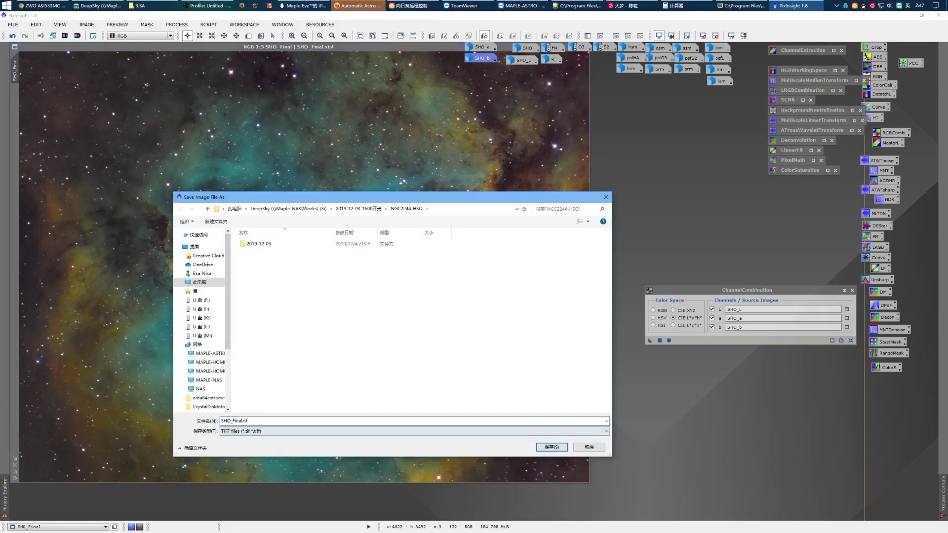
{"action": "left_click", "coordinate": [552, 447]}
{"action": "left_click", "coordinate": [510, 281]}
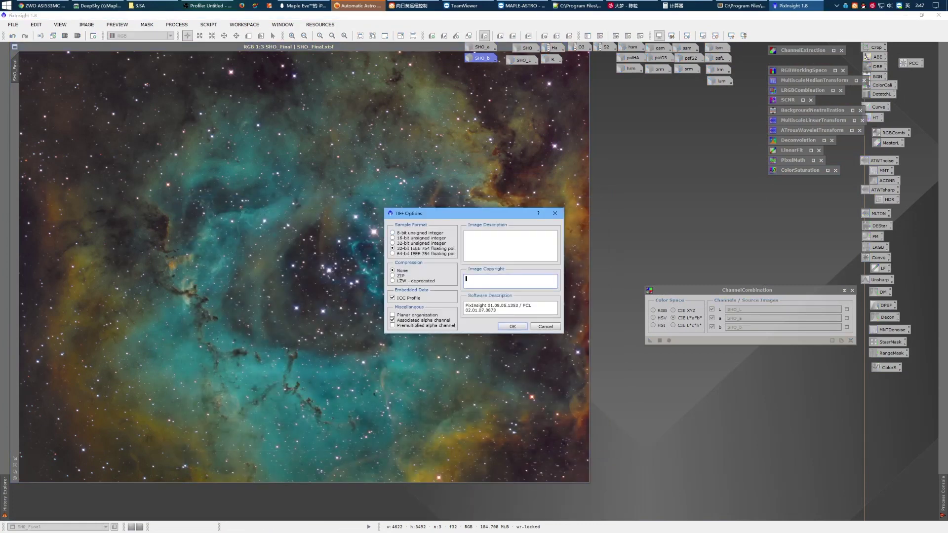
{"action": "type", "text": "Maple"}
{"action": "left_click", "coordinate": [510, 246]}
{"action": "left_click", "coordinate": [512, 326]}
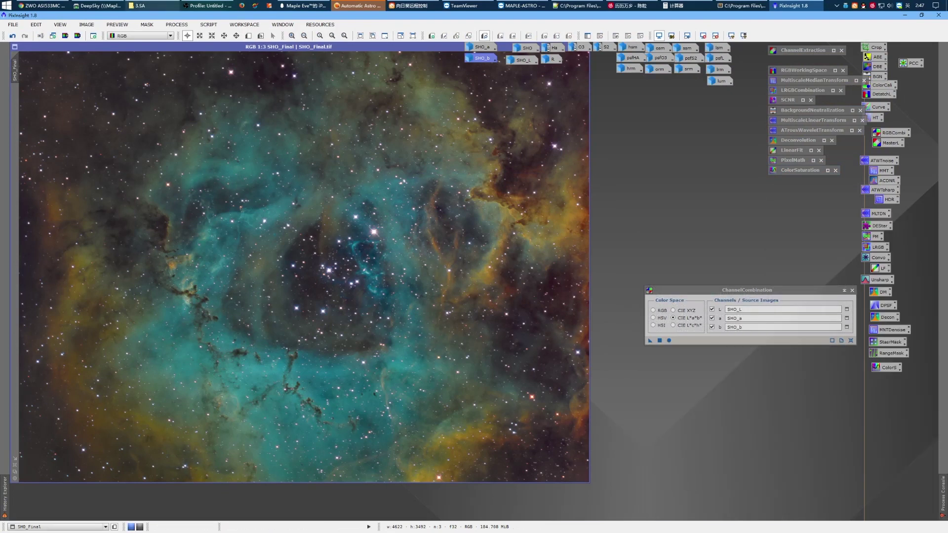
{"action": "left_click", "coordinate": [143, 6]}
{"action": "left_click", "coordinate": [335, 116]}
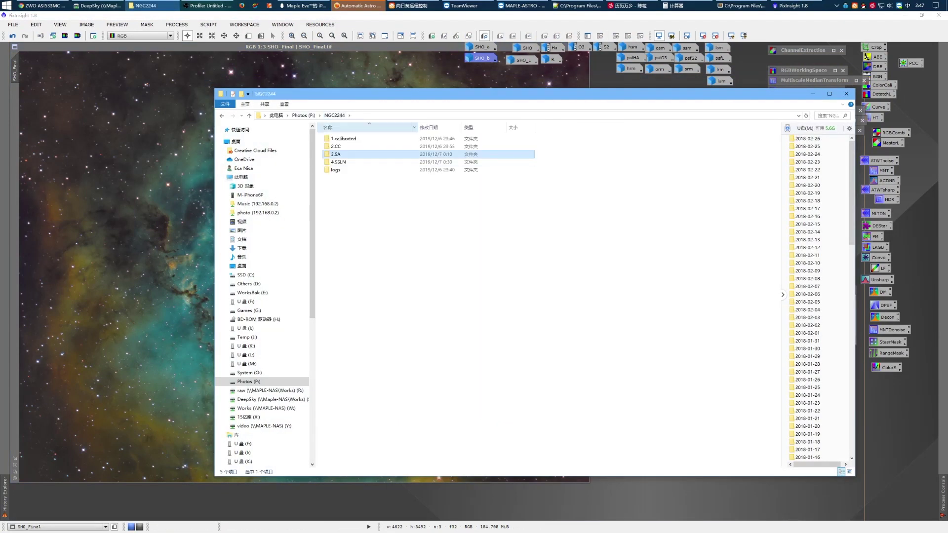
{"action": "left_click", "coordinate": [271, 400]}
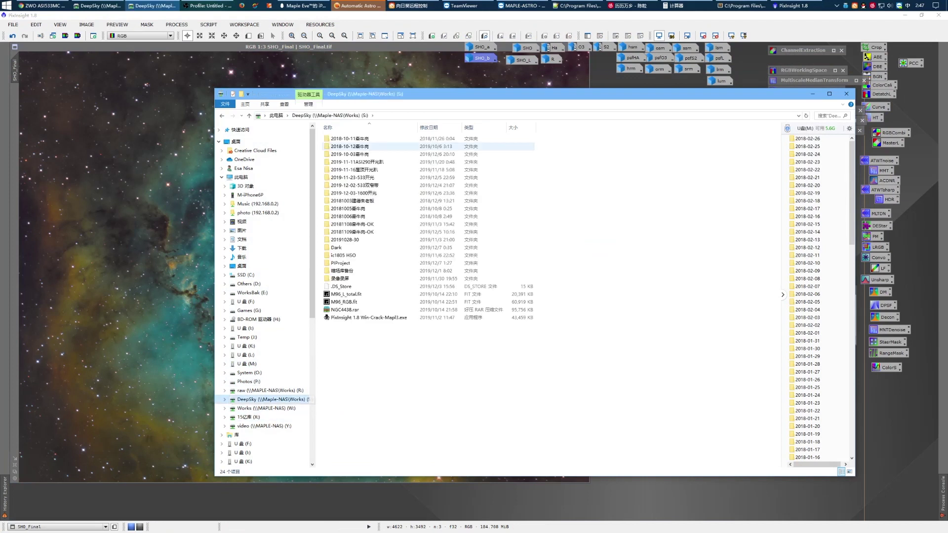
{"action": "double_click", "coordinate": [354, 193]}
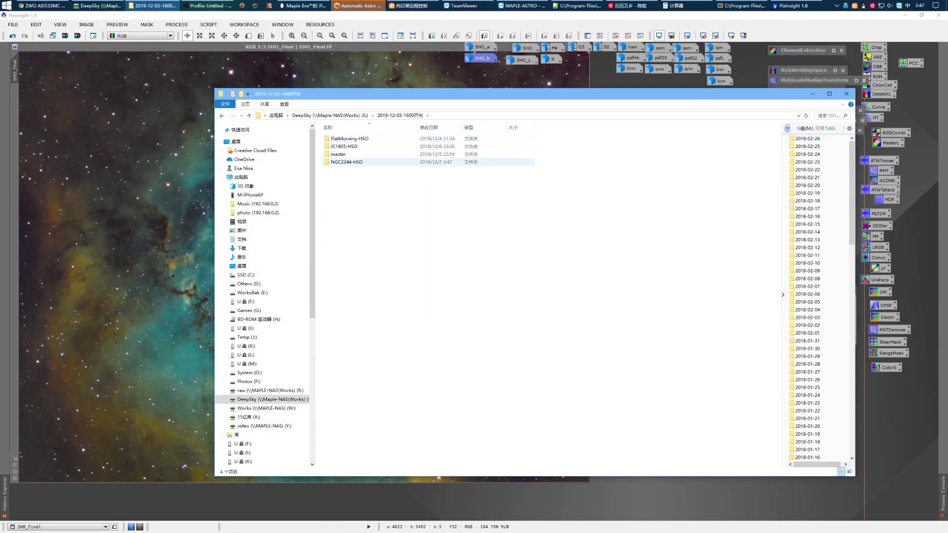
{"action": "double_click", "coordinate": [345, 162]}
{"action": "left_click", "coordinate": [345, 169]}
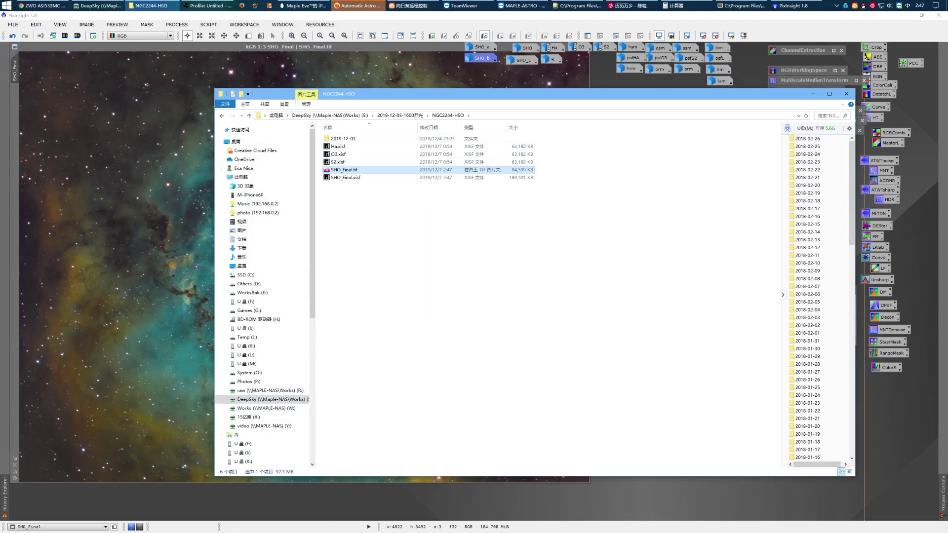
{"action": "right_click", "coordinate": [344, 169]}
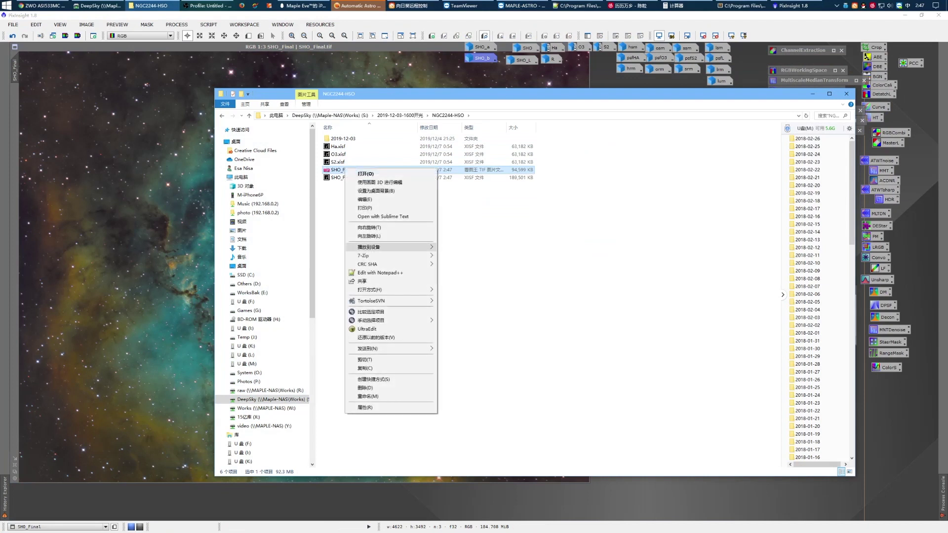
{"action": "mouse_move", "coordinate": [390, 256]}
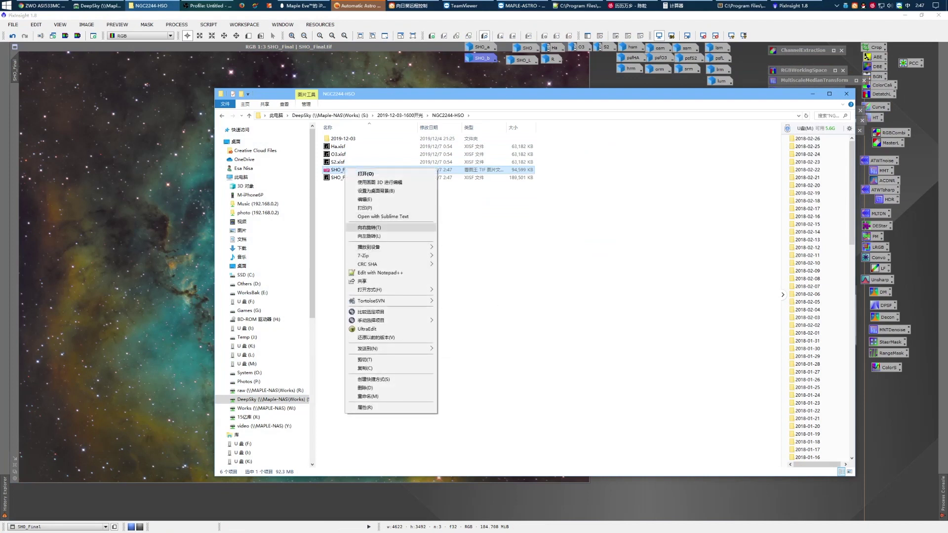
{"action": "mouse_move", "coordinate": [390, 290]}
{"action": "left_click", "coordinate": [477, 299]}
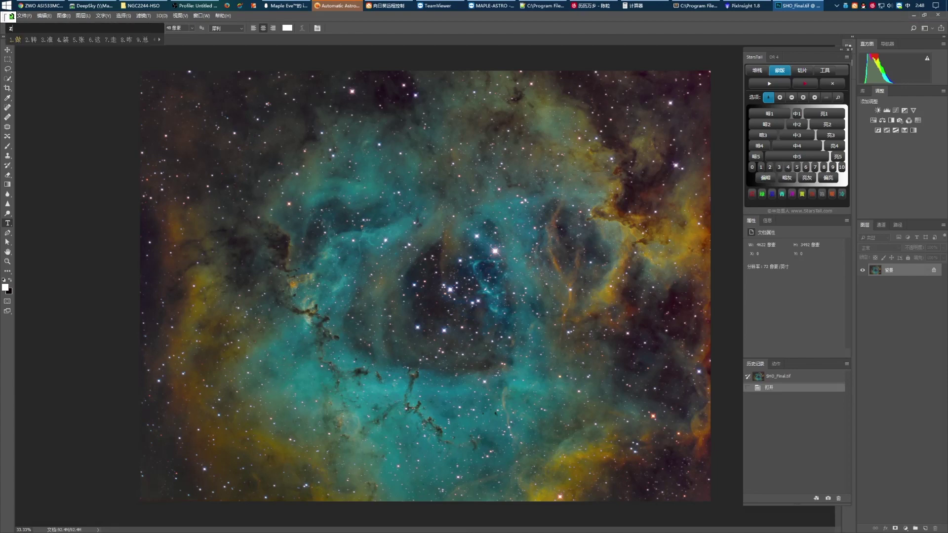
Start the Camera Raw filter on the nebula image, cool the white balance temperature and set the tint to 7.
{"action": "key", "text": "shift"}
{"action": "key", "text": "z"}
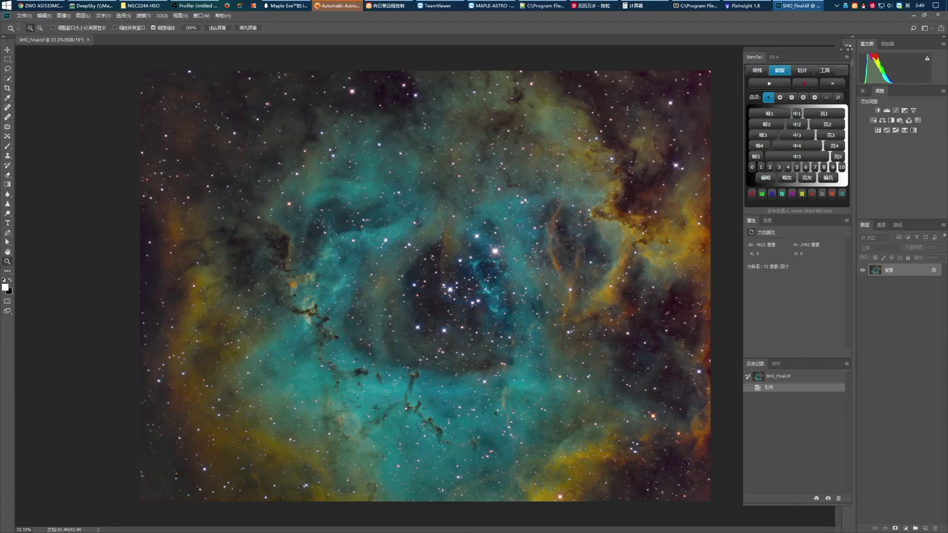
{"action": "left_click", "coordinate": [395, 245]}
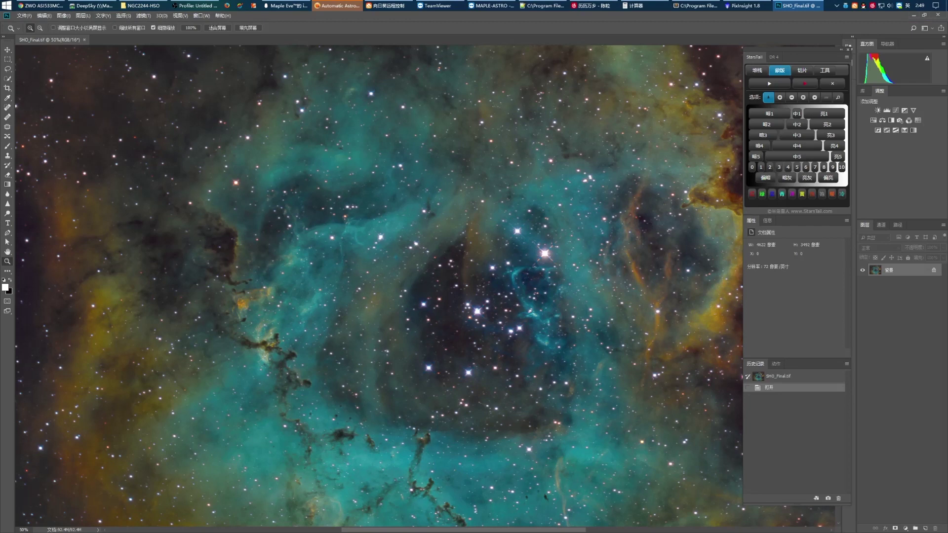
{"action": "key", "text": "ctrl+shift+a"}
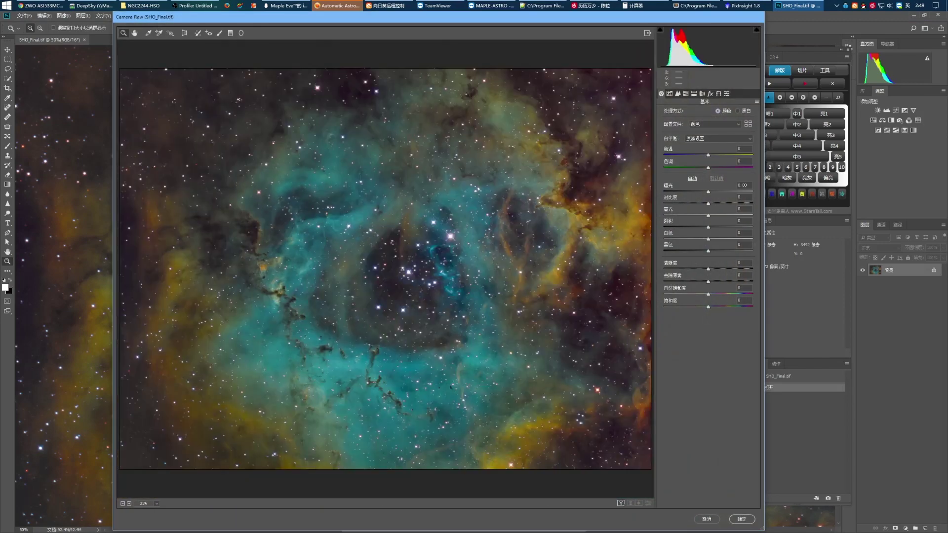
{"action": "left_click_drag", "start_coordinate": [707, 155], "coordinate": [704, 154]}
{"action": "key", "text": "shift+Down"}
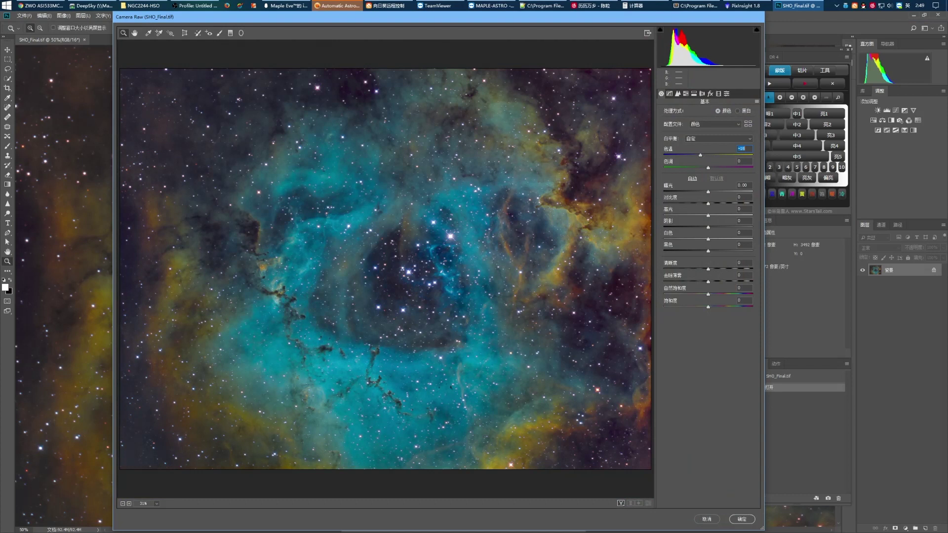
{"action": "key", "text": "Up"}
{"action": "key", "text": "Up"}
{"action": "key", "text": "Up"}
{"action": "key", "text": "Up"}
{"action": "key", "text": "Up"}
{"action": "key", "text": "Up"}
{"action": "key", "text": "Tab"}
{"action": "type", "text": "7"}
{"action": "key", "text": "Return"}
Raise the contrast slightly in the basic Camera Raw adjustments.
{"action": "left_click_drag", "start_coordinate": [708, 204], "coordinate": [714, 204]}
{"action": "key", "text": "Down"}
{"action": "key", "text": "Down"}
{"action": "key", "text": "Down"}
Shift the HSL hues in Camera Raw: aquas +42, blues +16, purples -13 and yellows about -28.
{"action": "left_click", "coordinate": [669, 94]}
{"action": "left_click", "coordinate": [677, 93]}
{"action": "key", "text": "ctrl+alt+4"}
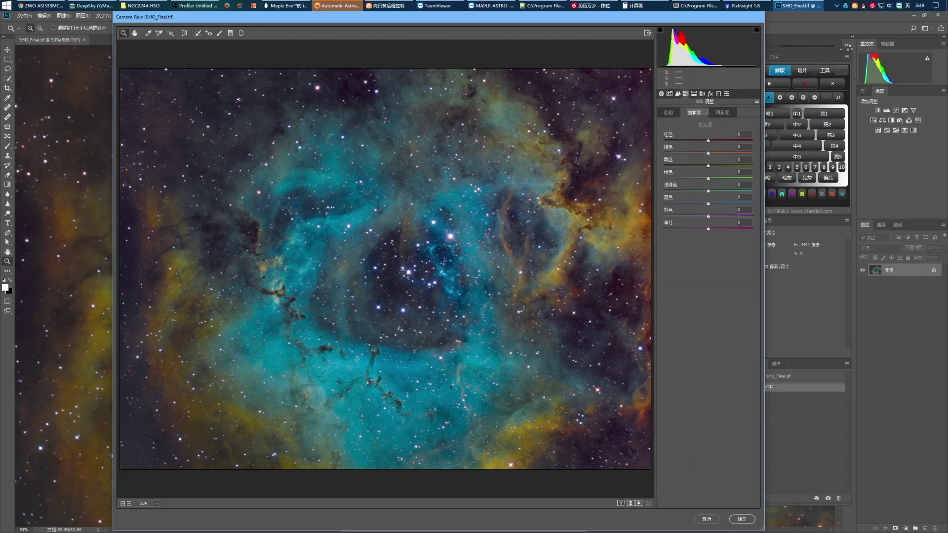
{"action": "key", "text": "ctrl+alt+shift+h"}
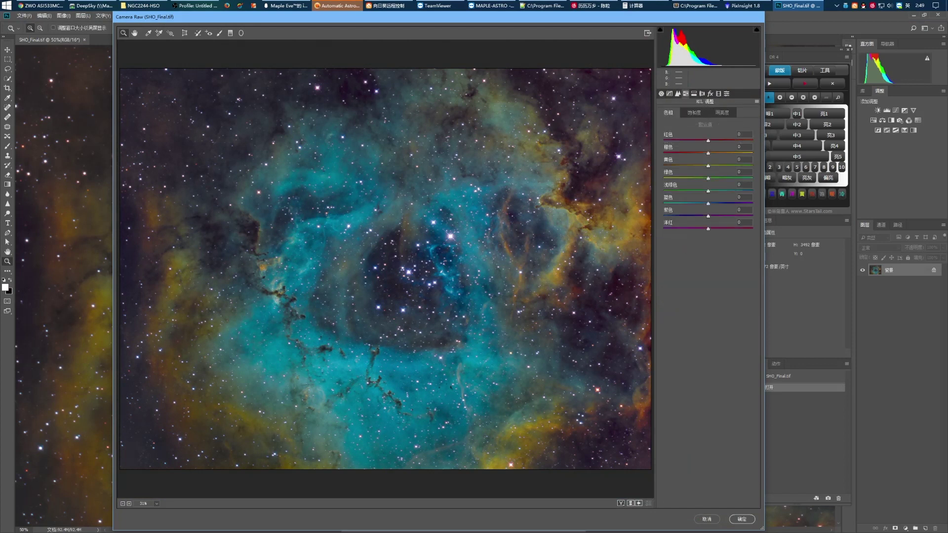
{"action": "left_click_drag", "start_coordinate": [707, 191], "coordinate": [702, 216]}
{"action": "left_click_drag", "start_coordinate": [708, 165], "coordinate": [708, 165]}
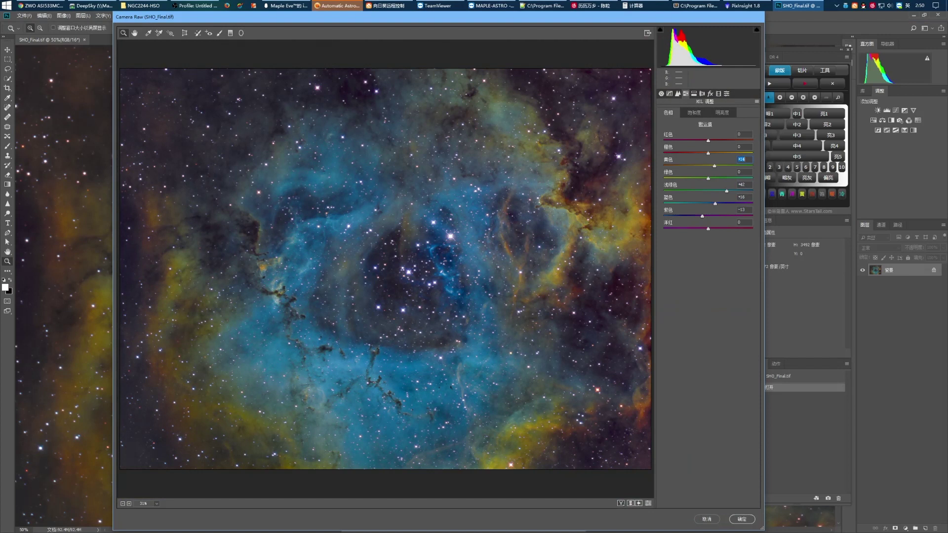
{"action": "key", "text": "shift+Up"}
{"action": "key", "text": "shift+Down"}
Set the HSL saturation to reds -3, oranges -13, yellows +8, greens +3, aquas -13 and blues -13, and raise purples slightly.
{"action": "left_click", "coordinate": [694, 112]}
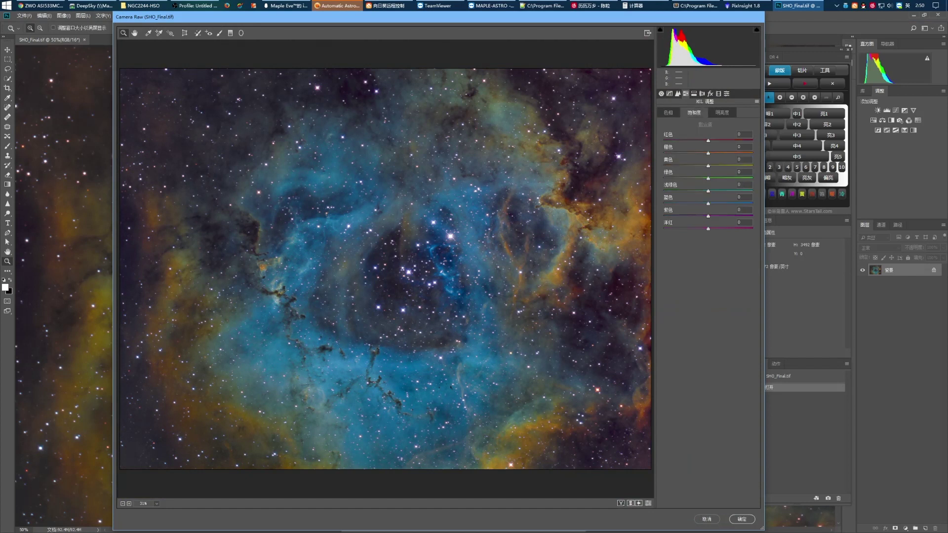
{"action": "left_click_drag", "start_coordinate": [708, 203], "coordinate": [695, 203]}
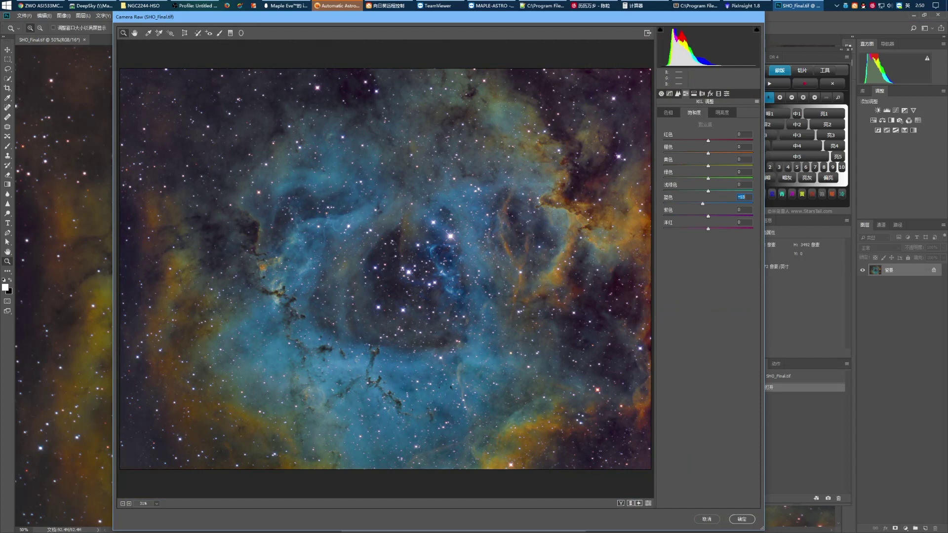
{"action": "left_click_drag", "start_coordinate": [702, 203], "coordinate": [705, 191]}
{"action": "left_click_drag", "start_coordinate": [708, 179], "coordinate": [708, 141]}
{"action": "left_click_drag", "start_coordinate": [708, 216], "coordinate": [707, 216]}
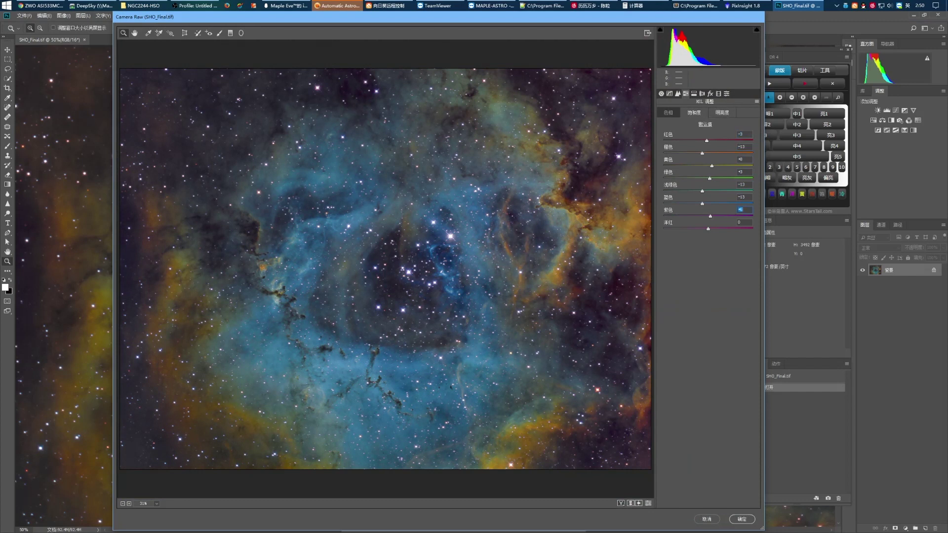
Adjust the HSL luminance by slightly brightening blues and greens and darkening purples, and apply the Camera Raw filter.
{"action": "left_click", "coordinate": [722, 112]}
{"action": "left_click_drag", "start_coordinate": [708, 203], "coordinate": [711, 203]}
{"action": "left_click", "coordinate": [708, 191]}
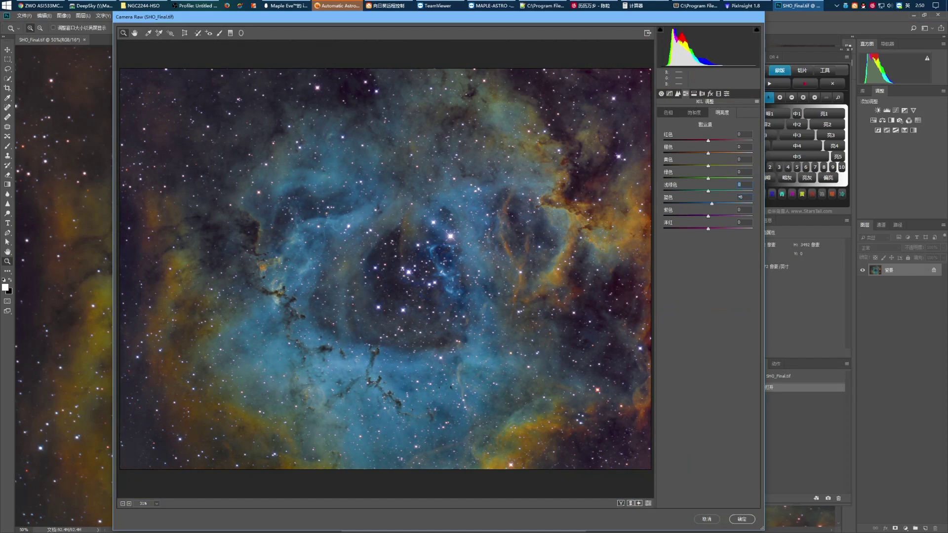
{"action": "left_click_drag", "start_coordinate": [708, 178], "coordinate": [711, 178]}
{"action": "left_click_drag", "start_coordinate": [708, 153], "coordinate": [711, 141]}
{"action": "left_click_drag", "start_coordinate": [708, 216], "coordinate": [704, 216]}
{"action": "left_click", "coordinate": [667, 113]}
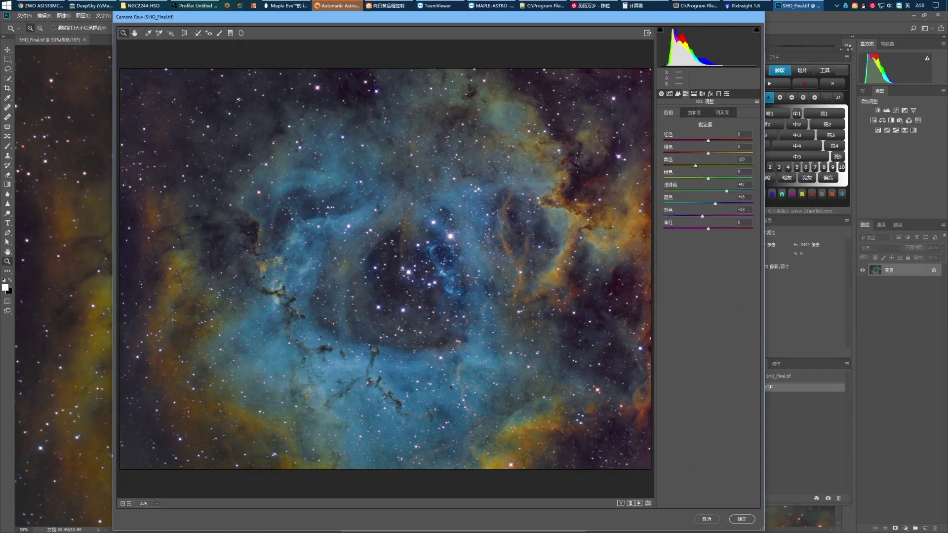
{"action": "left_click", "coordinate": [742, 519]}
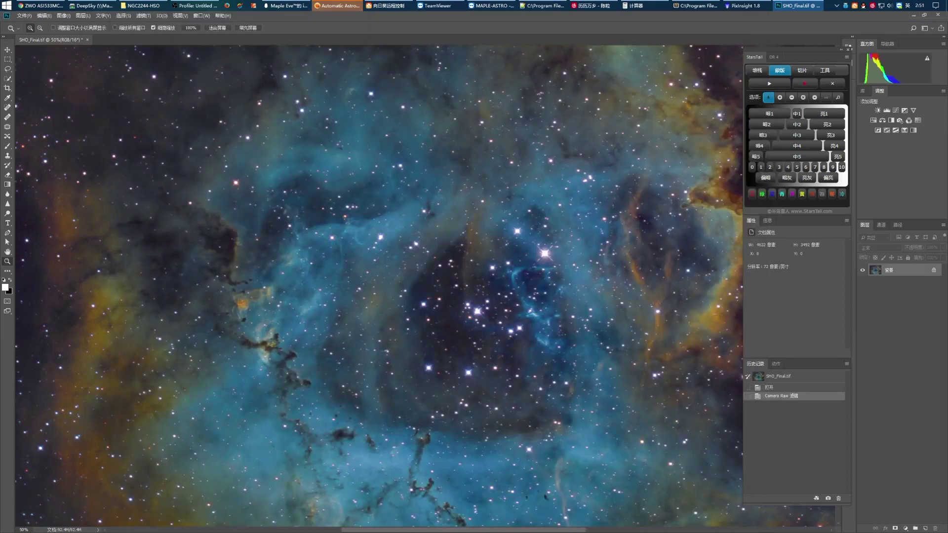
Open the recent file IC443.tif to check it for a reusable watermark, and return to SHO_Final.tif.
{"action": "scroll", "coordinate": [424, 286], "scroll_direction": "down", "scroll_amount": 1}
{"action": "key", "text": "ctrl+0"}
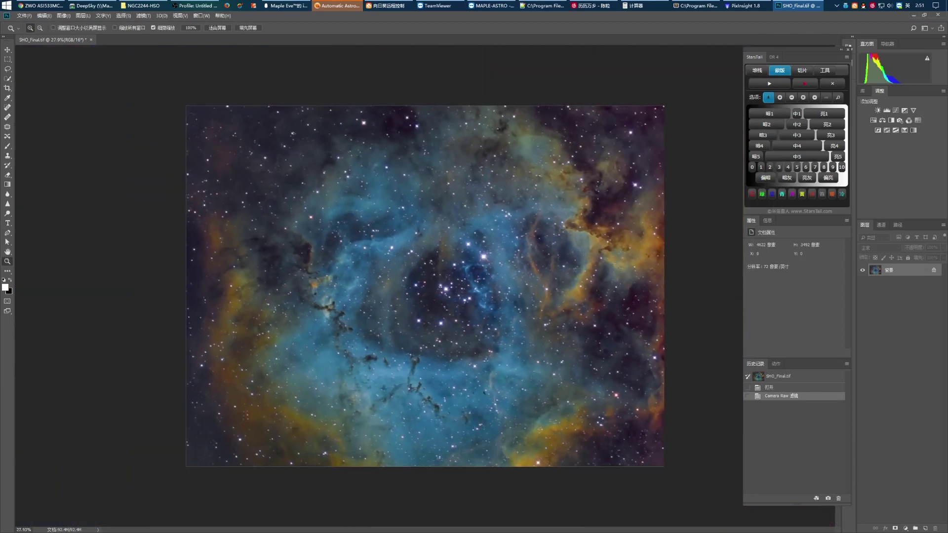
{"action": "left_click", "coordinate": [24, 16]}
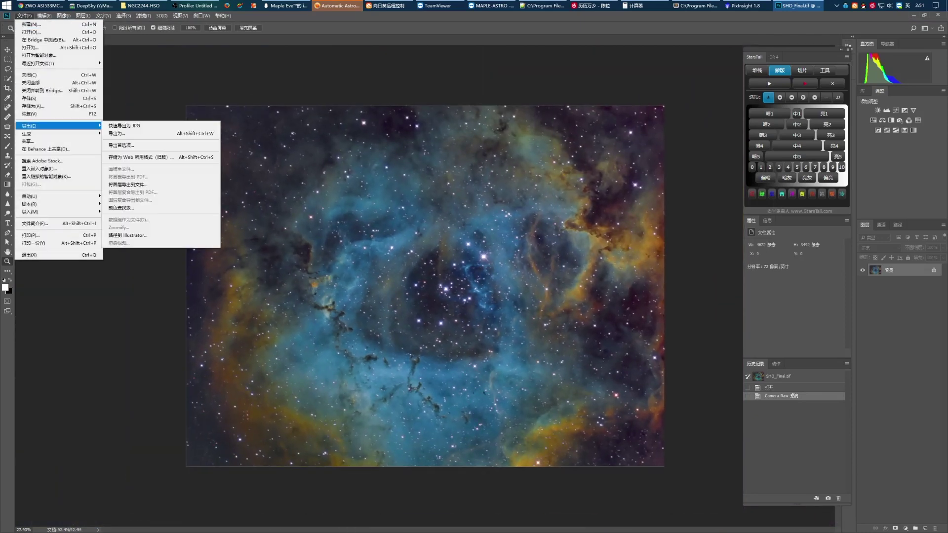
{"action": "mouse_move", "coordinate": [50, 196]}
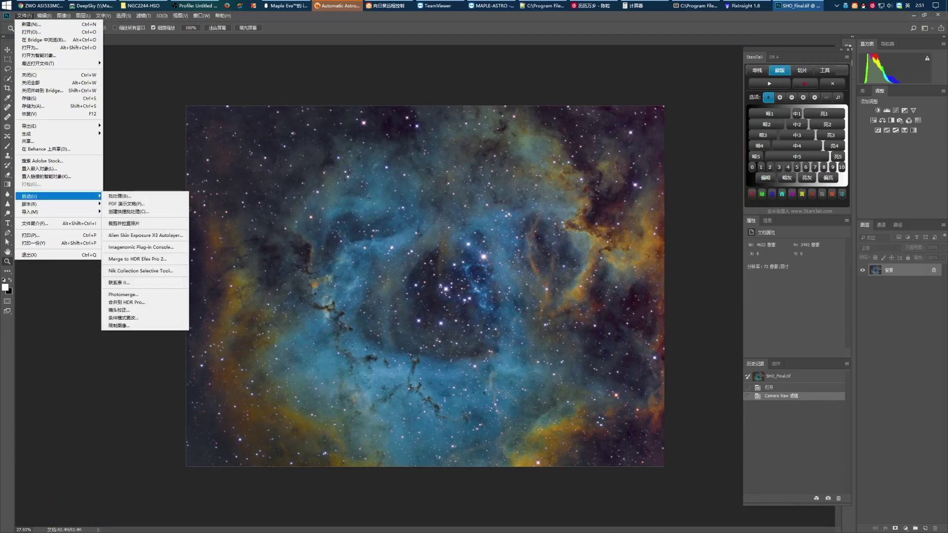
{"action": "mouse_move", "coordinate": [50, 126]}
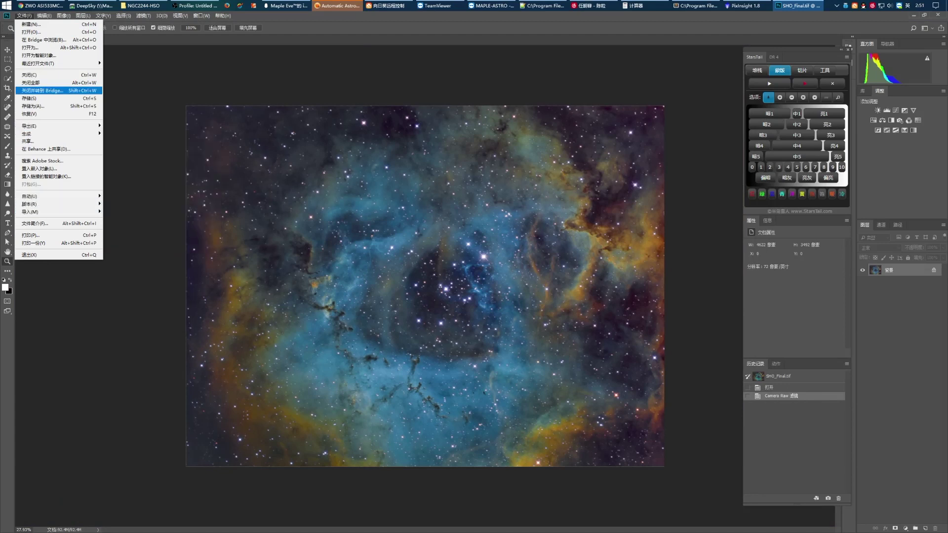
{"action": "mouse_move", "coordinate": [60, 63]}
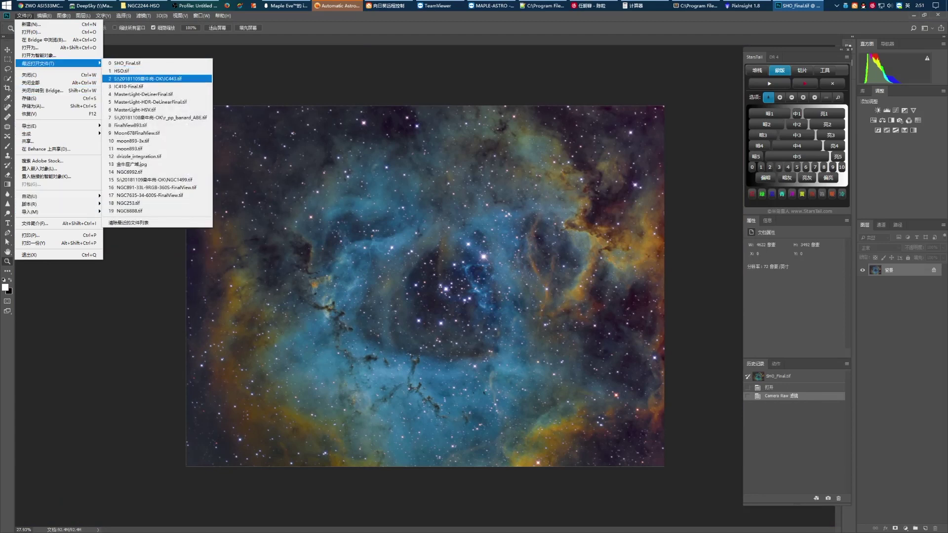
{"action": "left_click", "coordinate": [148, 79]}
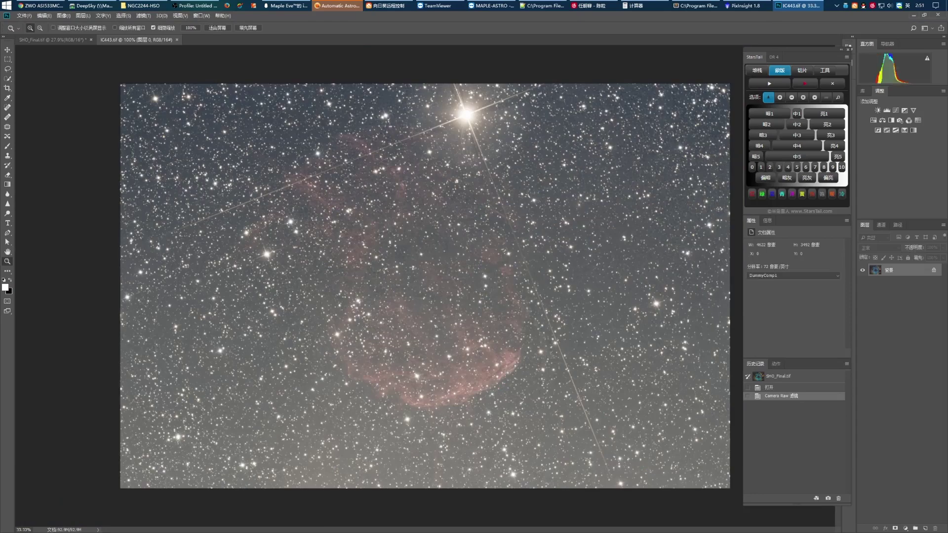
{"action": "left_click", "coordinate": [54, 39]}
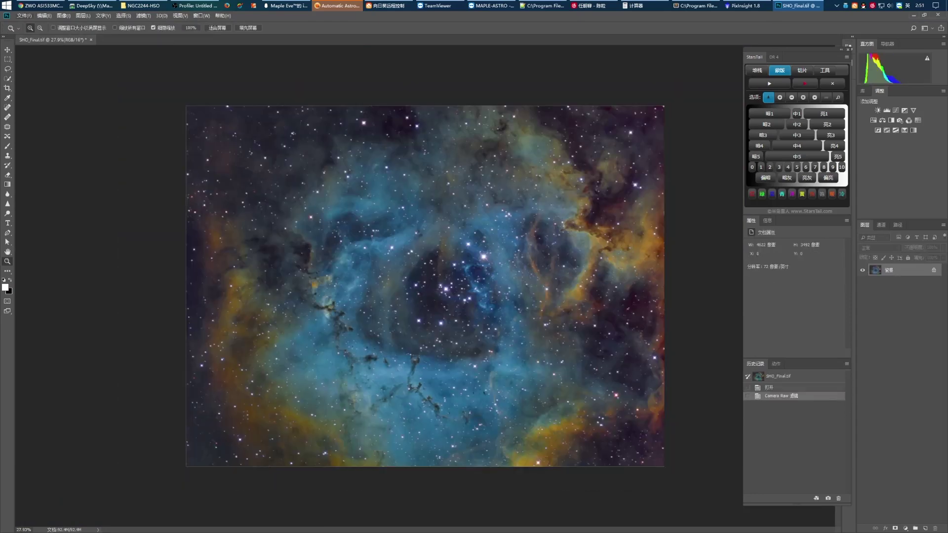
Try to open the recent files IC410-Final.tif, MasterLight-HDR-DeLinerFinal.tif and MasterLight-DeLinerFinal.tif.
{"action": "left_click", "coordinate": [24, 15]}
{"action": "mouse_move", "coordinate": [59, 63]}
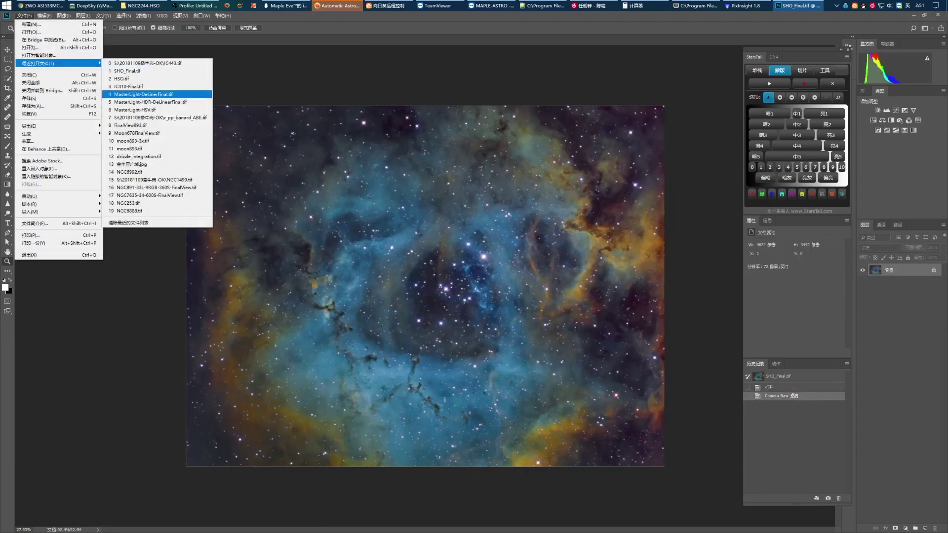
{"action": "left_click", "coordinate": [129, 87]}
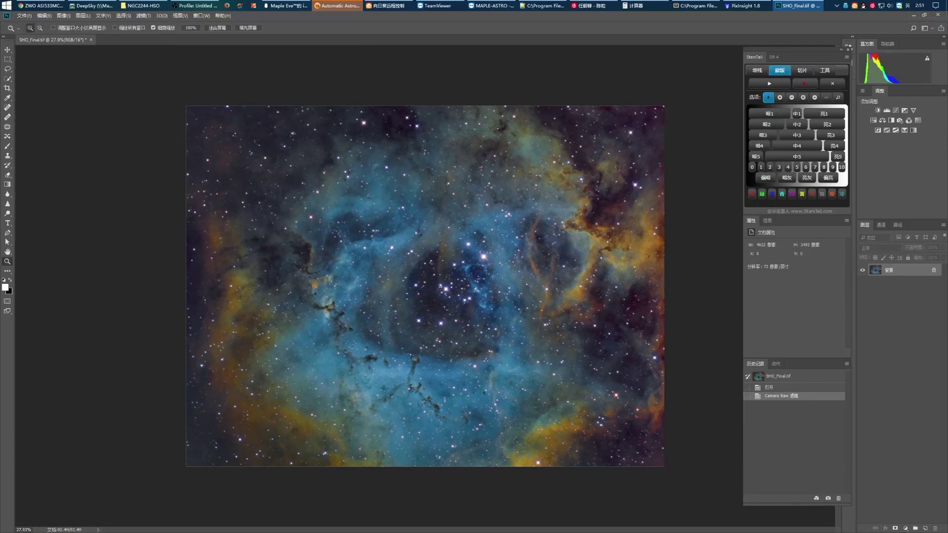
{"action": "left_click", "coordinate": [458, 202]}
{"action": "left_click", "coordinate": [24, 16]}
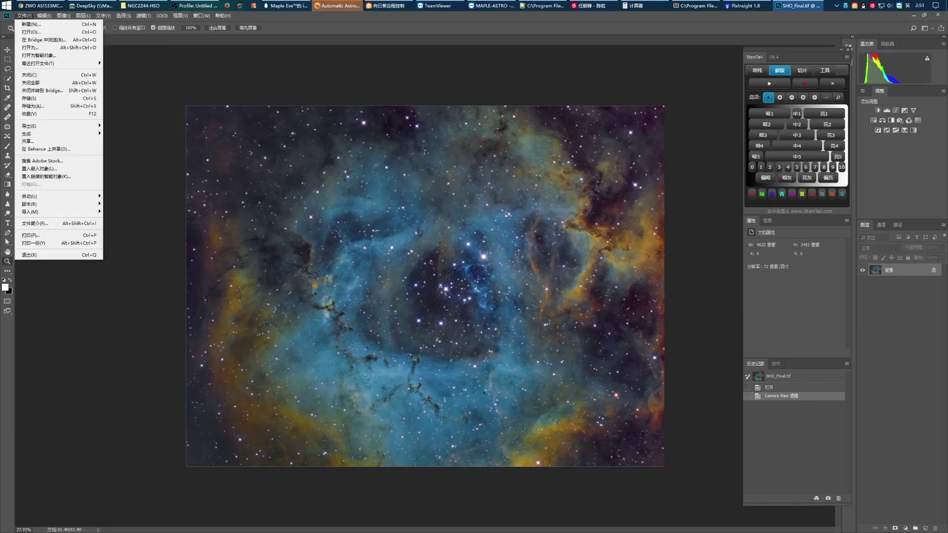
{"action": "mouse_move", "coordinate": [49, 63]}
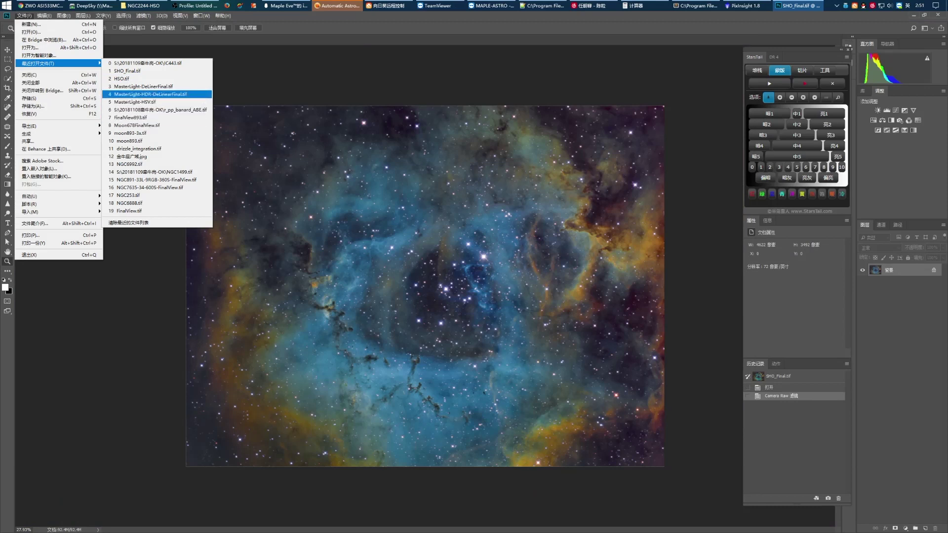
{"action": "left_click", "coordinate": [150, 95]}
{"action": "left_click", "coordinate": [458, 203]}
{"action": "left_click", "coordinate": [24, 15]}
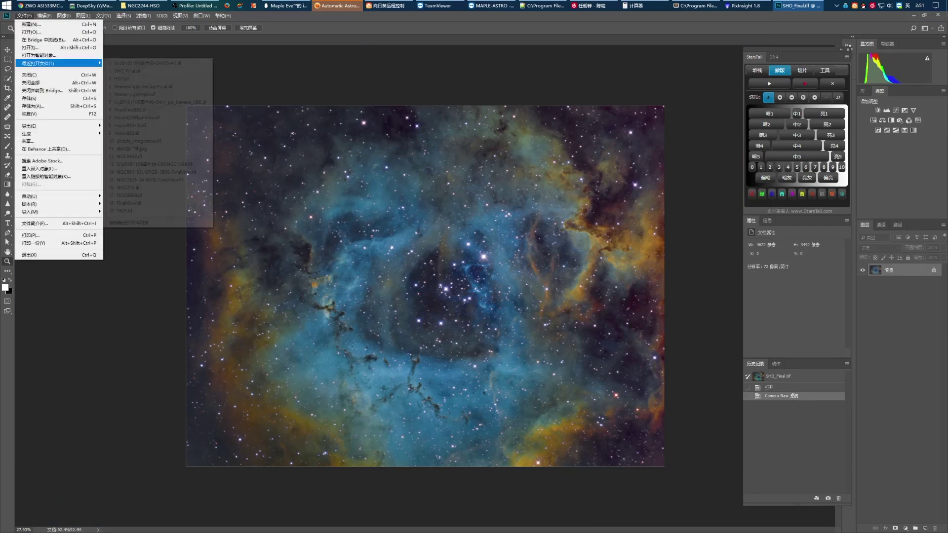
{"action": "left_click", "coordinate": [143, 86]}
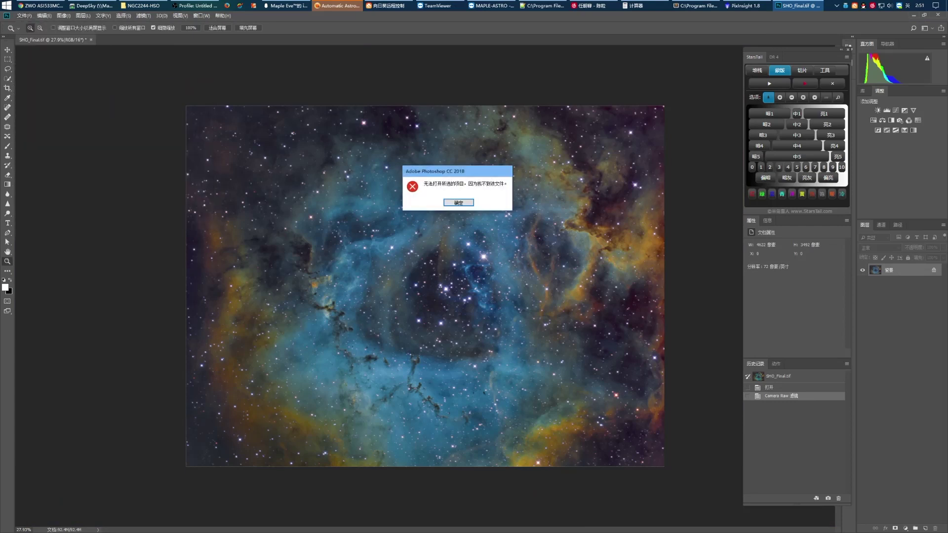
{"action": "left_click", "coordinate": [458, 203]}
Open the recent image 金牛座广域.jpg, inspect its caption and close it.
{"action": "left_click", "coordinate": [24, 16]}
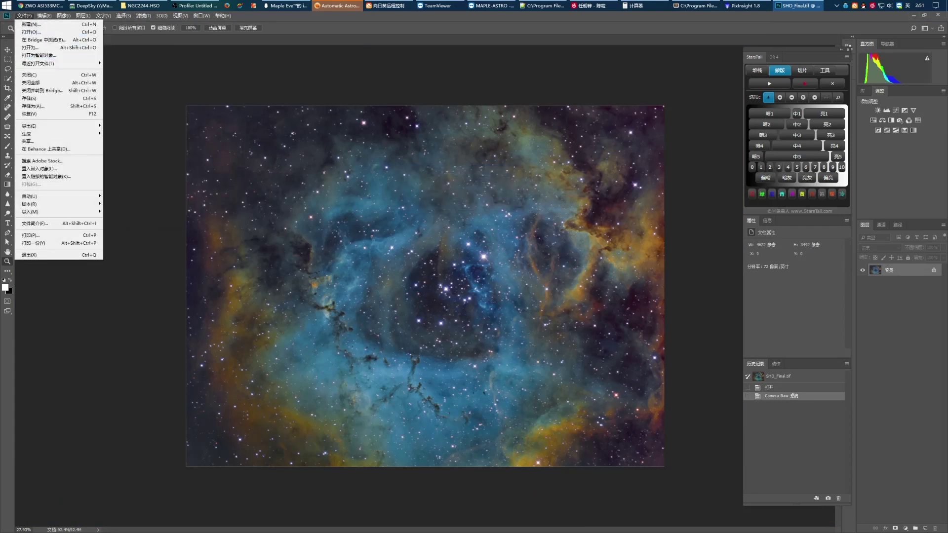
{"action": "mouse_move", "coordinate": [49, 64]}
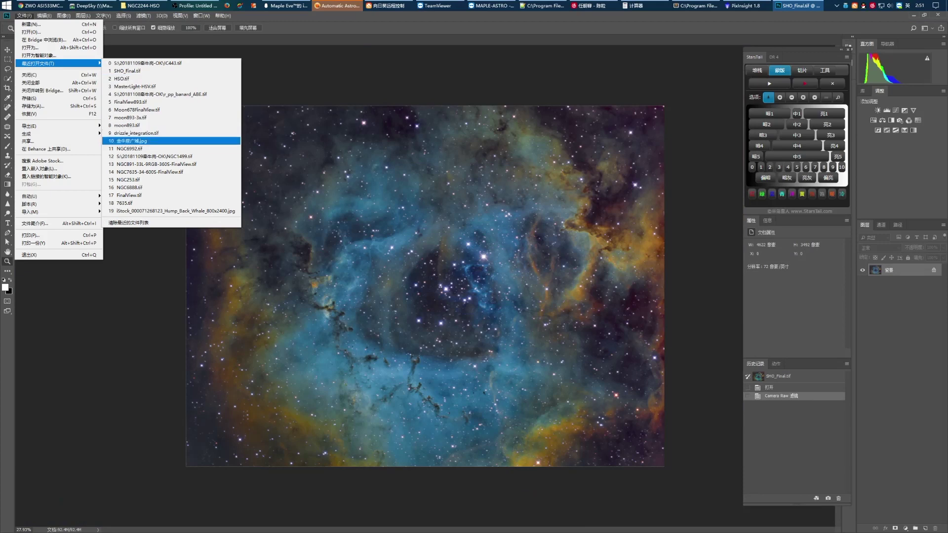
{"action": "left_click", "coordinate": [129, 140]}
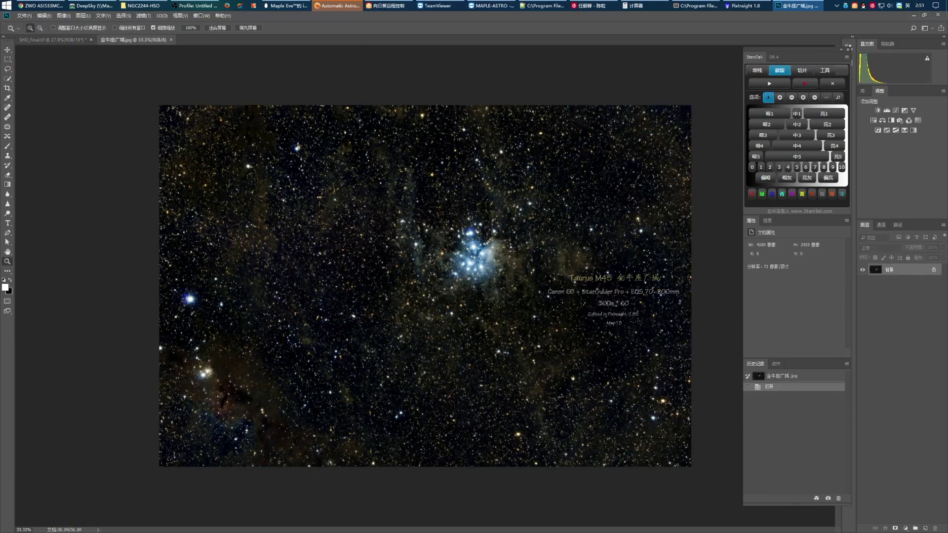
{"action": "key", "text": "ctrl+plus"}
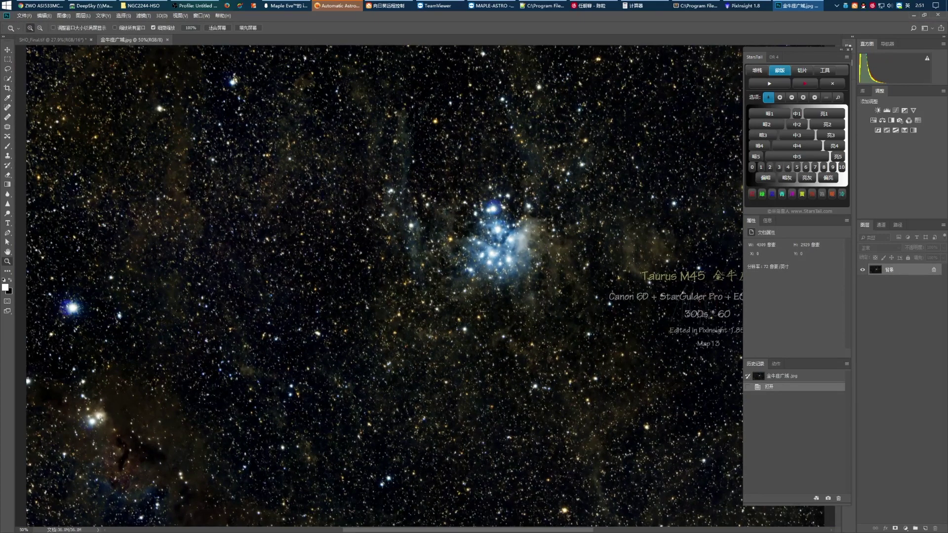
{"action": "key", "text": "ctrl+w"}
Copy the caption text and logo layers from the recent file r_pp_banard_ABE.tif into SHO_Final.tif and place them in the image's lower right area.
{"action": "left_click", "coordinate": [23, 15]}
{"action": "mouse_move", "coordinate": [50, 64]}
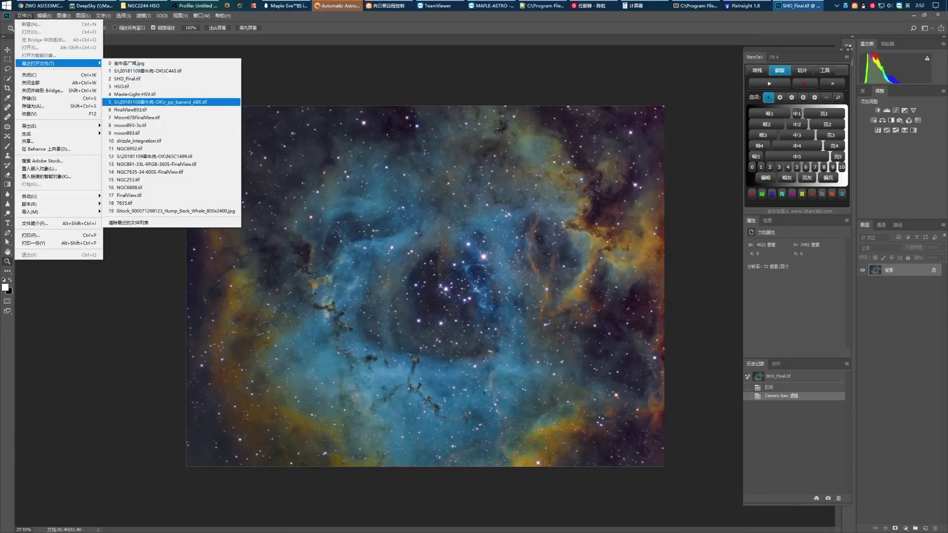
{"action": "left_click", "coordinate": [148, 102]}
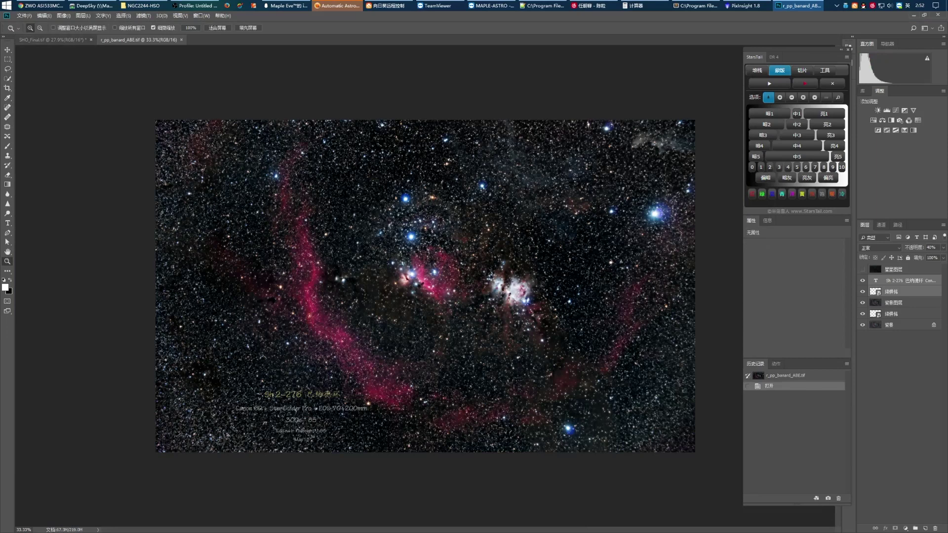
{"action": "left_click", "coordinate": [60, 39]}
{"action": "key", "text": "ctrl+v"}
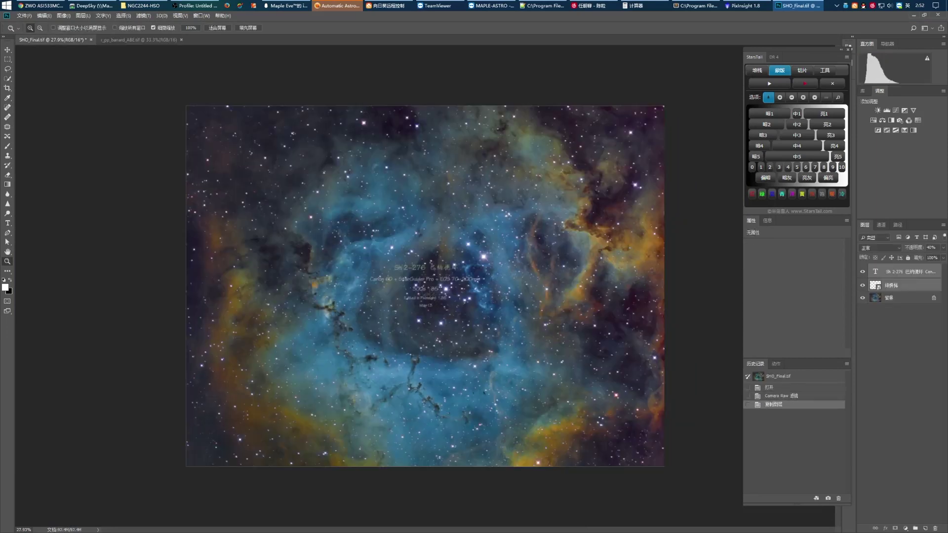
{"action": "key", "text": "v"}
{"action": "left_click_drag", "start_coordinate": [446, 269], "coordinate": [612, 354]}
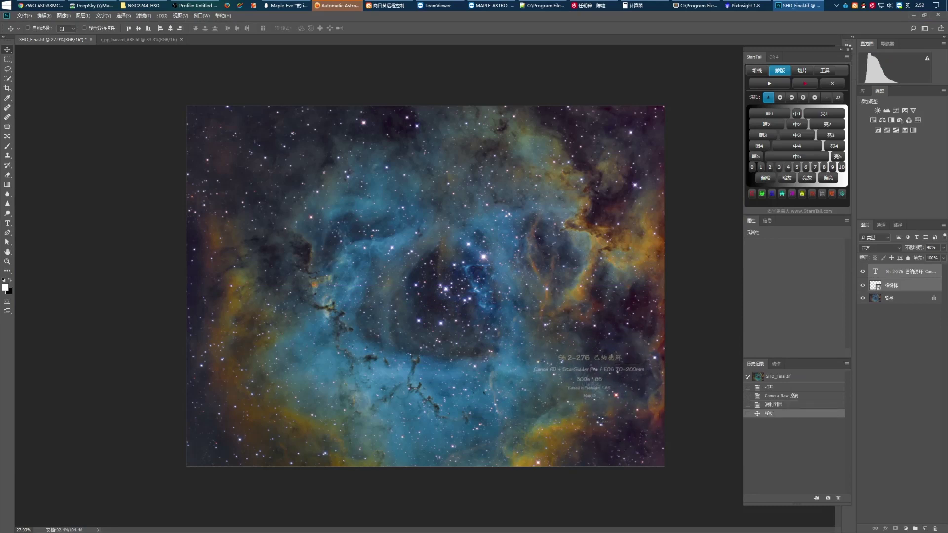
Group the pasted caption and logo layers, name the group 水印 and expand it.
{"action": "right_click", "coordinate": [891, 273]}
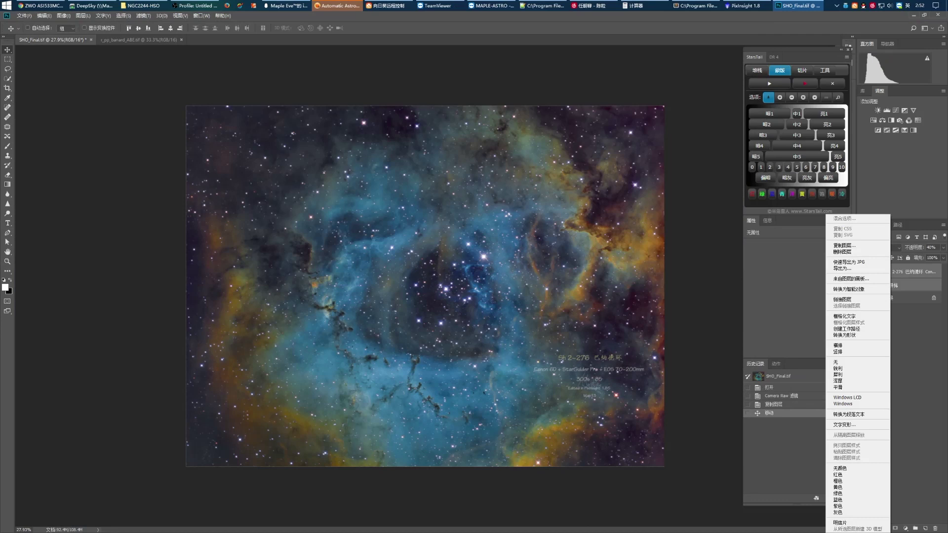
{"action": "key", "text": "Escape"}
{"action": "key", "text": "ctrl+g"}
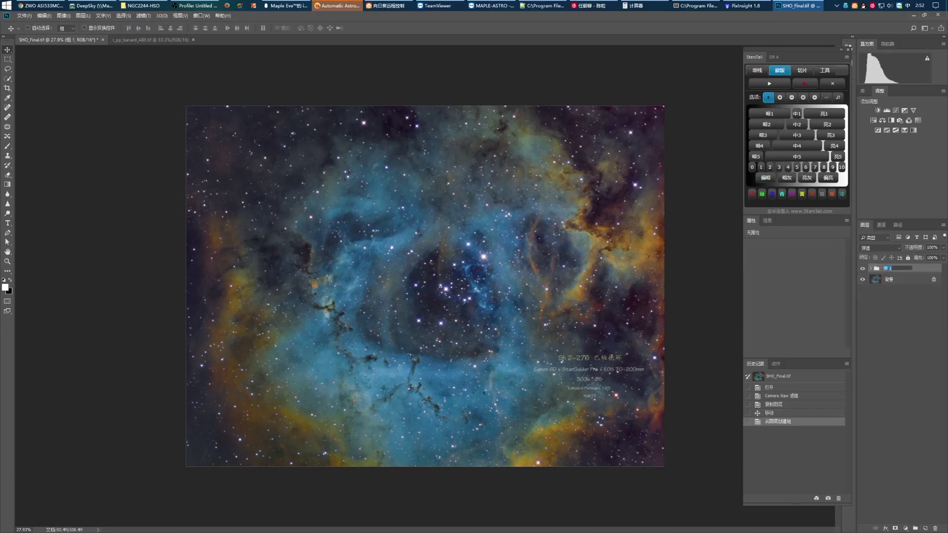
{"action": "type", "text": "水印"}
{"action": "key", "text": "Return"}
{"action": "left_click", "coordinate": [871, 268]}
Change the caption's title line to "NGC2244 玫瑰星云".
{"action": "key", "text": "t"}
{"action": "left_click_drag", "start_coordinate": [559, 358], "coordinate": [590, 358]}
{"action": "type", "text": "NGC2244"}
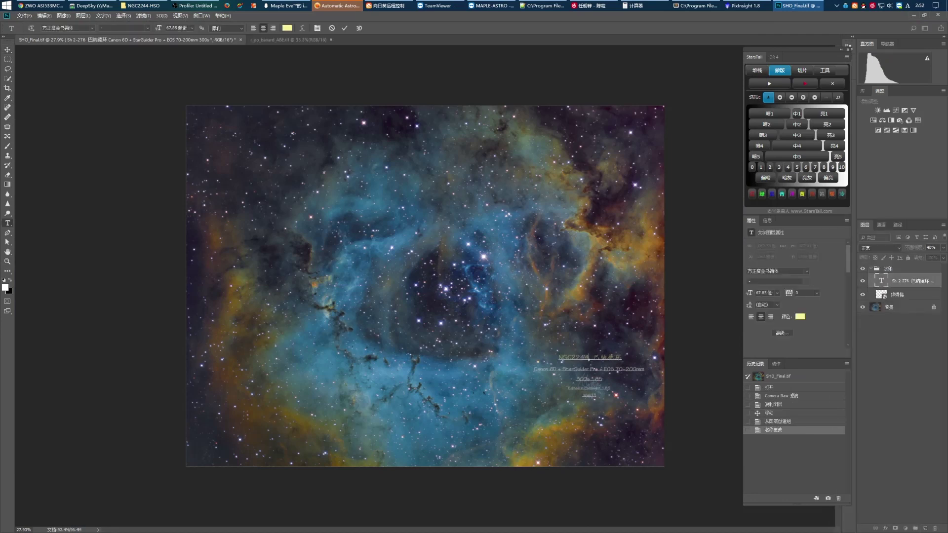
{"action": "double_click", "coordinate": [608, 358]}
{"action": "type", "text": "mgxy"}
{"action": "key", "text": "BackSpace"}
{"action": "key", "text": "BackSpace"}
{"action": "key", "text": "BackSpace"}
{"action": "key", "text": "BackSpace"}
{"action": "key", "text": "shift"}
{"action": "type", "text": "玫瑰星云"}
Replace the caption's equipment line with "ASI1600MM + 信达小黑 + Chroma NB 3nm".
{"action": "left_click_drag", "start_coordinate": [534, 369], "coordinate": [644, 369]}
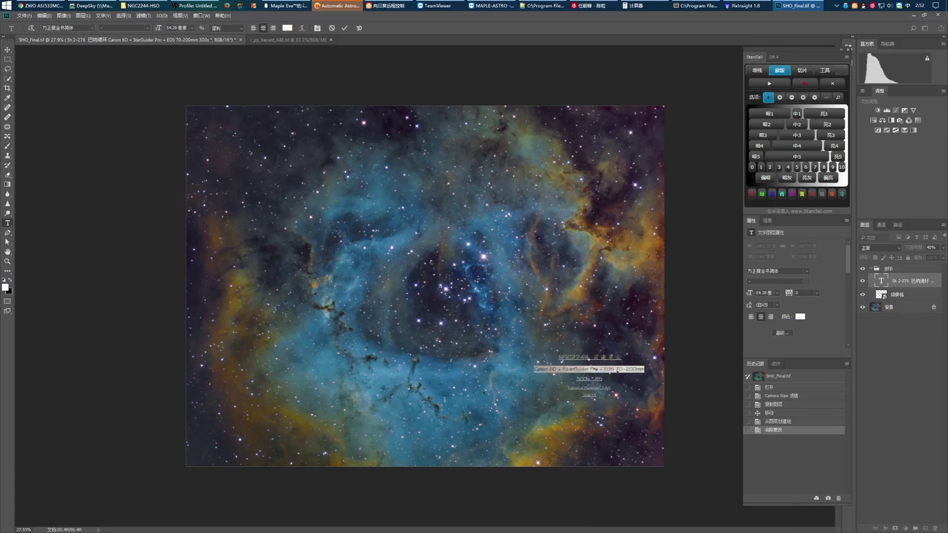
{"action": "type", "text": "ASI1600MM-C +"}
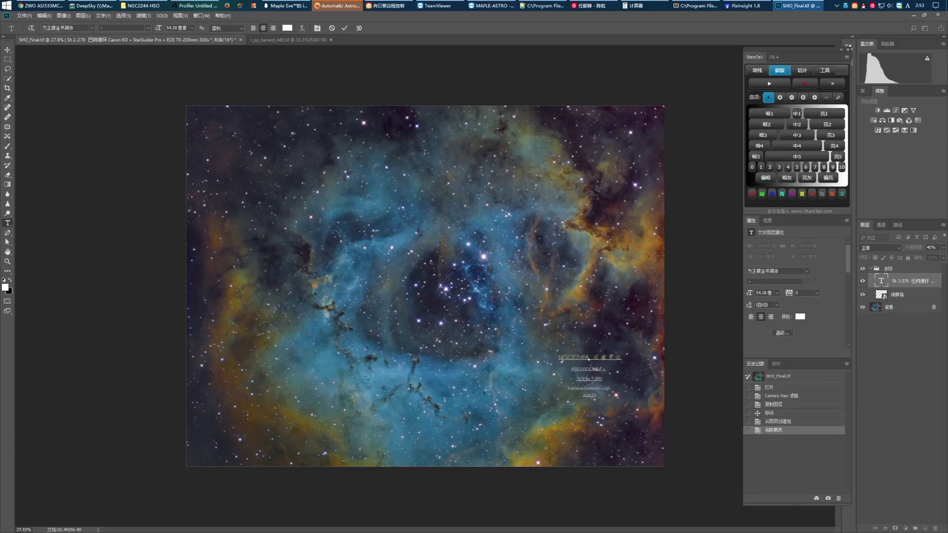
{"action": "type", "text": " 信达小黑 + Chroma NB 3nm"}
Replace the caption's exposure line with the Ha frame count at 600s and add a new line below it.
{"action": "key", "text": "Down"}
{"action": "key", "text": "shift+Home"}
{"action": "type", "text": "600s * 13"}
{"action": "key", "text": "Home"}
{"action": "type", "text": "Ha"}
{"action": "key", "text": "End"}
{"action": "key", "text": "Return"}
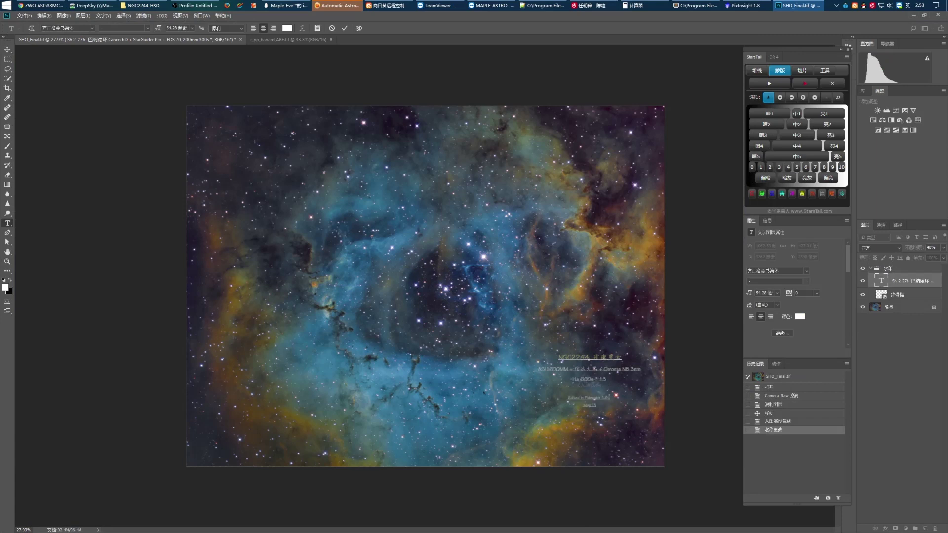
Add S2 and O3 exposure lines to the caption, each with its frame count at 600s.
{"action": "type", "text": "SI"}
{"action": "type", "text": "2"}
{"action": "type", "text": "600s * 13"}
{"action": "key", "text": "Return"}
{"action": "type", "text": "O3"}
{"action": "type", "text": "600s * 13"}
{"action": "key", "text": "BackSpace"}
{"action": "type", "text": "2"}
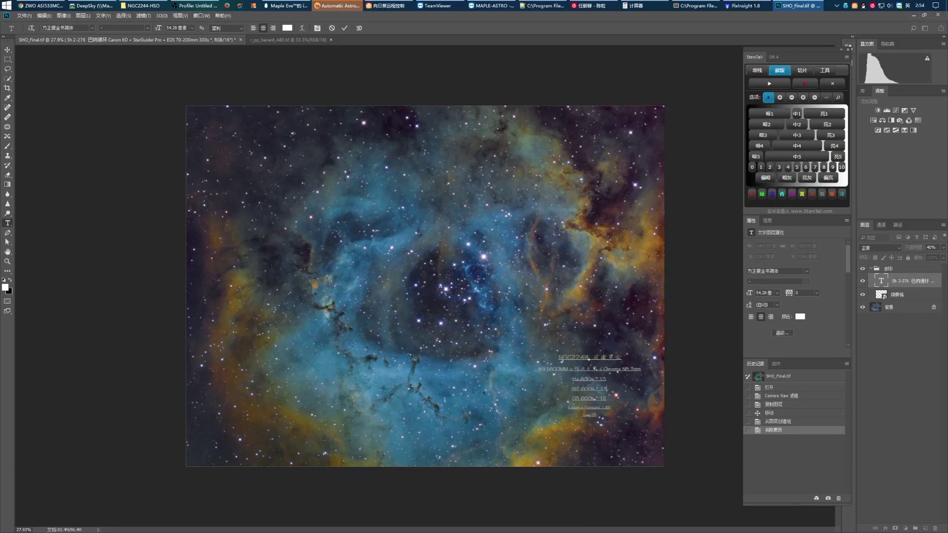
Reposition the logo layer so it sits centred behind the caption's exposure lines.
{"action": "left_click", "coordinate": [897, 295]}
{"action": "key", "text": "ctrl+t"}
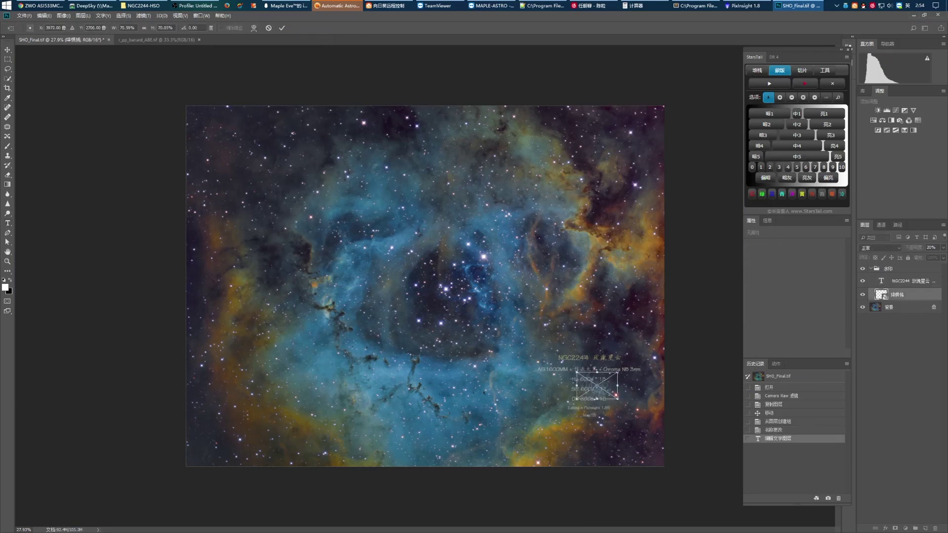
{"action": "left_click_drag", "start_coordinate": [595, 379], "coordinate": [589, 386]}
{"action": "key", "text": "Return"}
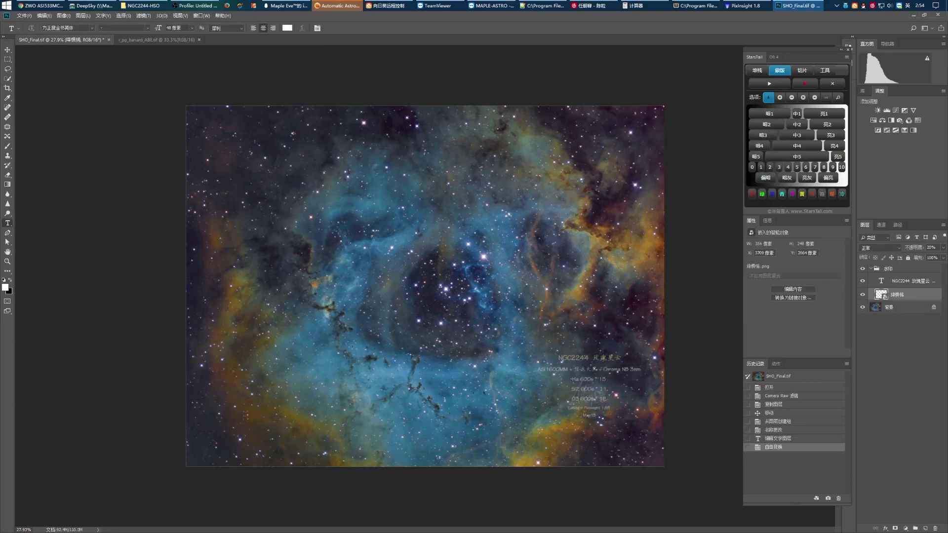
Move the whole 水印 group to the upper left corner of the nebula image and save SHO_Final.tif.
{"action": "key", "text": "v"}
{"action": "left_click_drag", "start_coordinate": [600, 335], "coordinate": [268, 107]}
{"action": "key", "text": "ctrl+s"}
{"action": "key", "text": "Return"}
Try to export SHO_Final as a PNG at 4622 x 3492 pixels with Export As.
{"action": "left_click", "coordinate": [24, 16]}
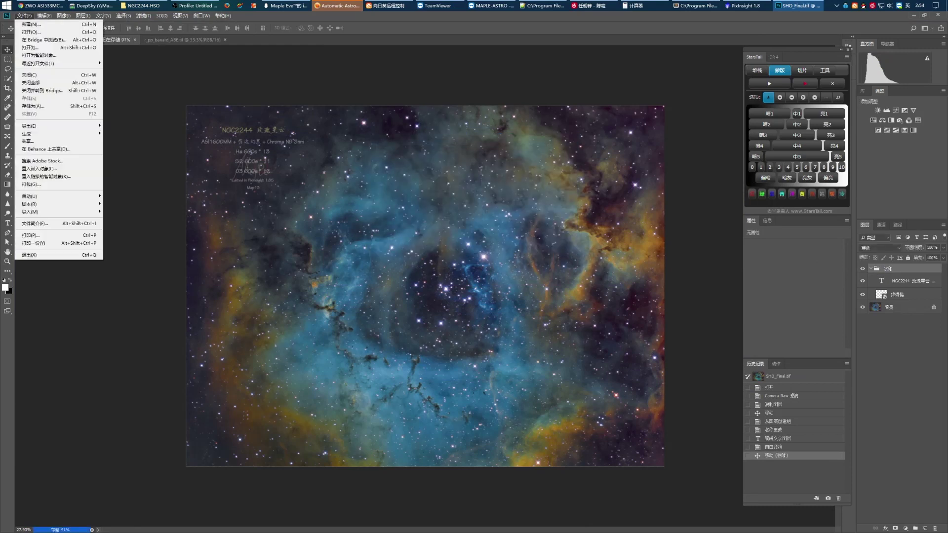
{"action": "mouse_move", "coordinate": [54, 126]}
{"action": "left_click", "coordinate": [143, 133]}
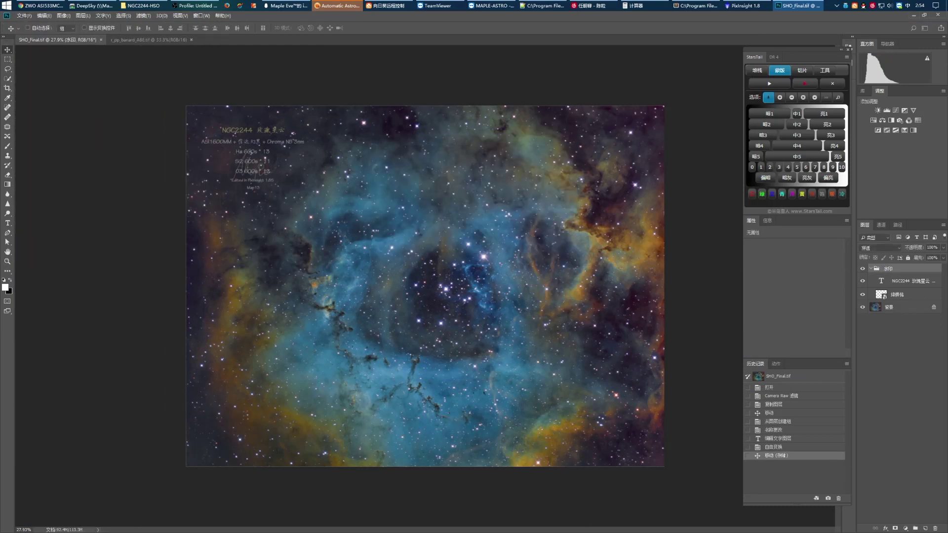
{"action": "key", "text": "ctrl+alt+shift+w"}
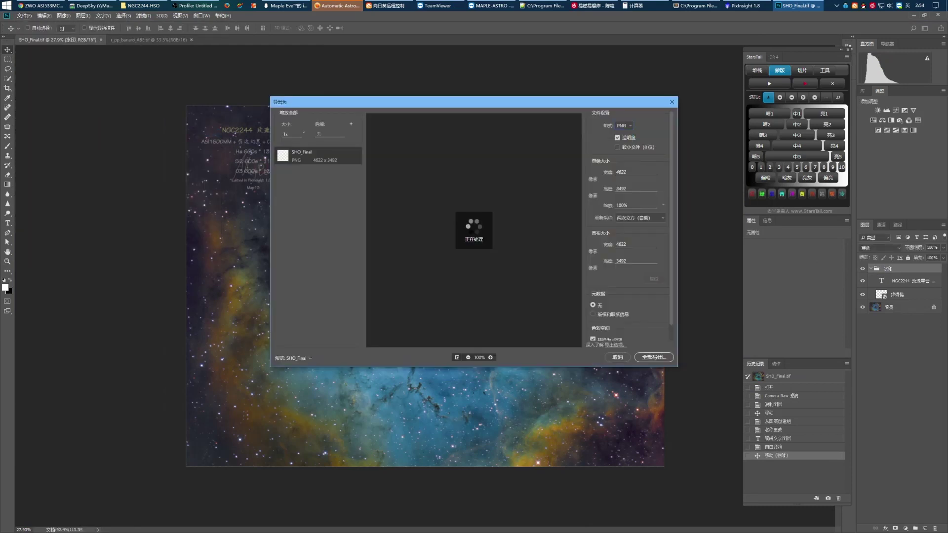
{"action": "key", "text": "Return"}
{"action": "key", "text": "Return"}
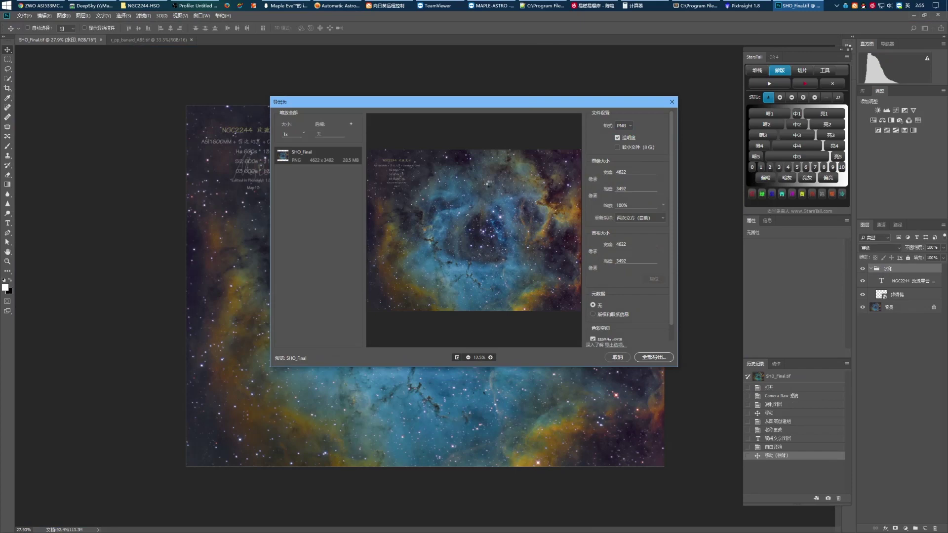
{"action": "key", "text": "Escape"}
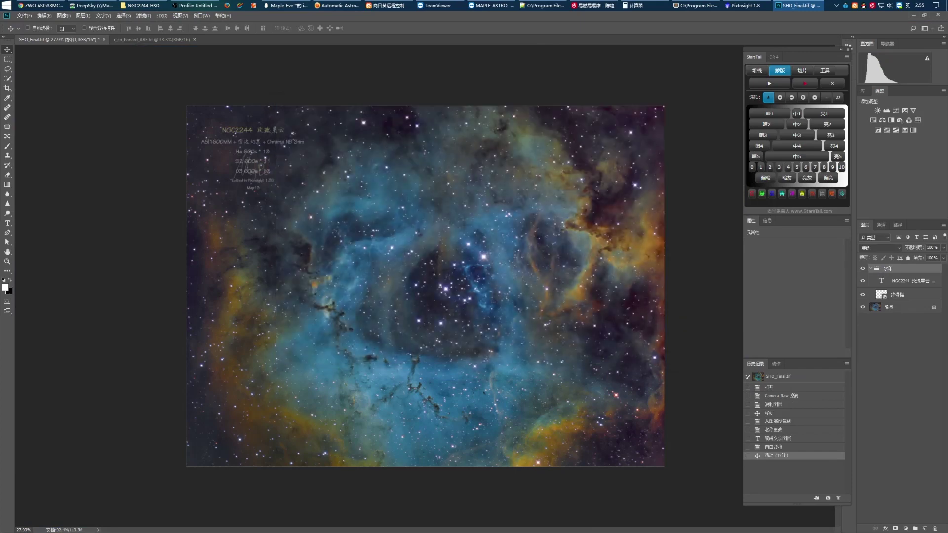
{"action": "left_click", "coordinate": [195, 5]}
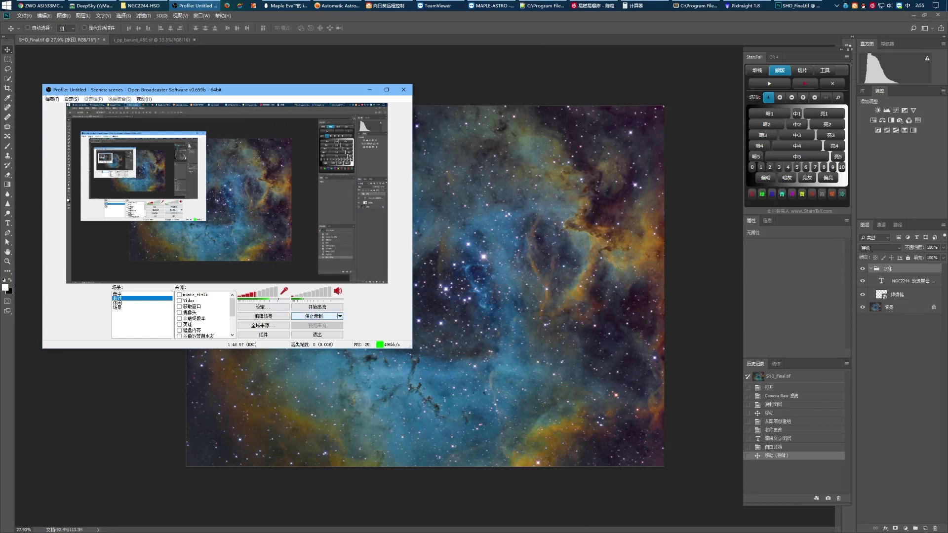